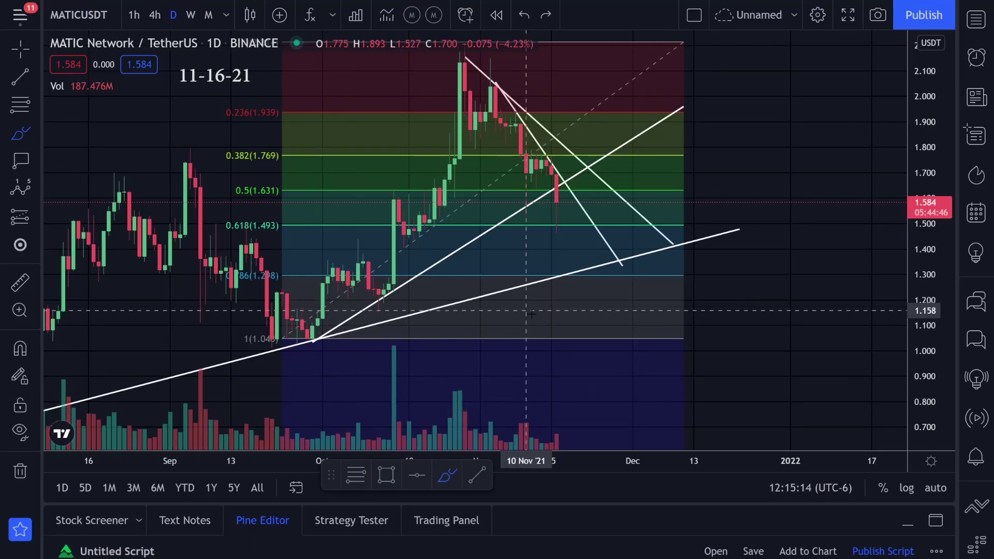
# Step: Remove all existing drawings from the MATICUSDT daily chart
pyautogui.scroll(-3, 531, 313)
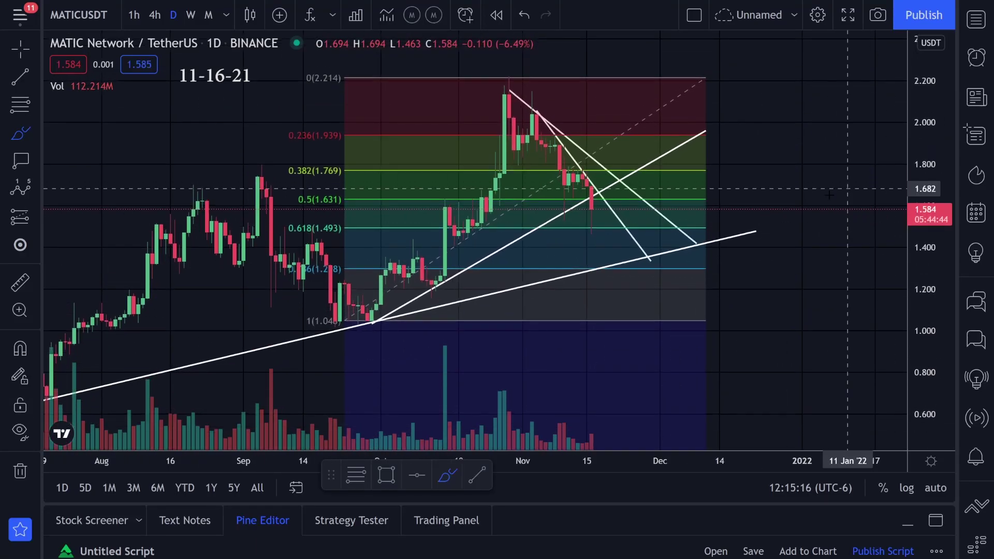
pyautogui.scroll(-1, 772, 217)
pyautogui.scroll(1, 716, 275)
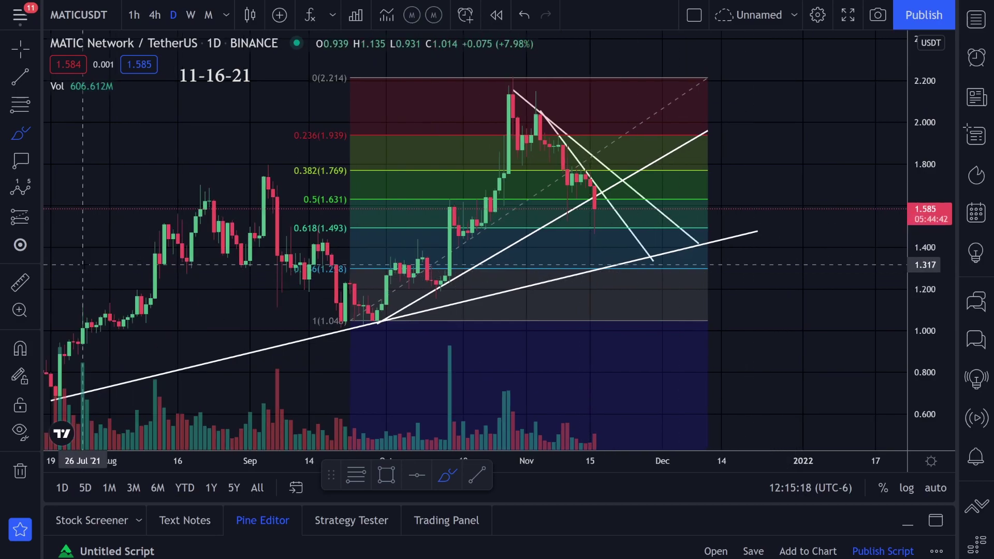
pyautogui.click(20, 472)
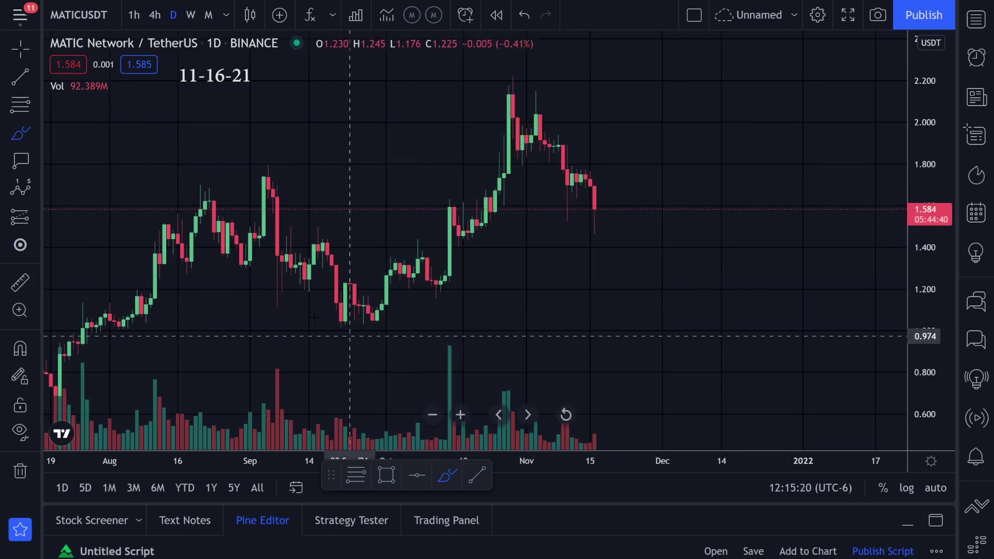
# Step: Draw an ascending trend line from the mid-October low at about 1.186 to 13 Nov '21 at about 2.166
pyautogui.click(21, 77)
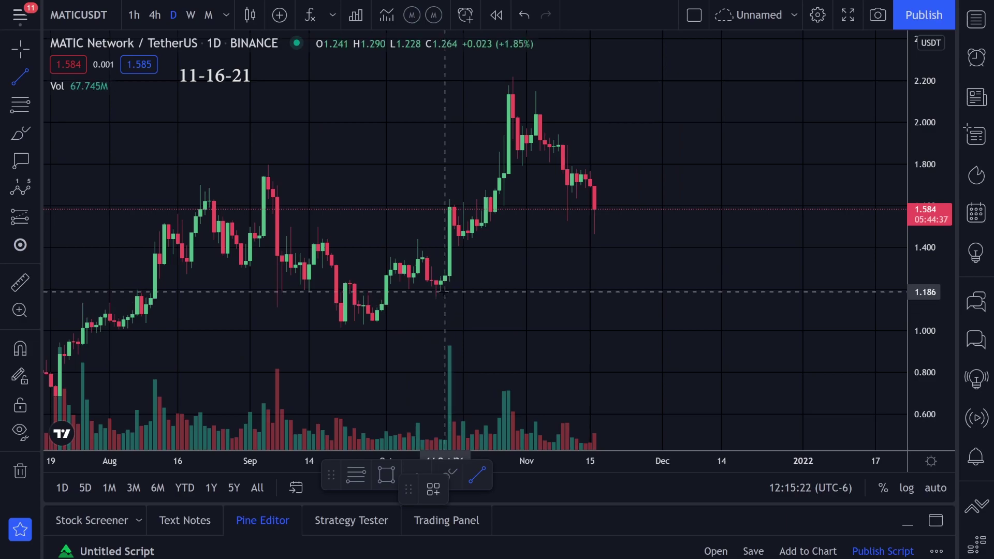
pyautogui.click(445, 291)
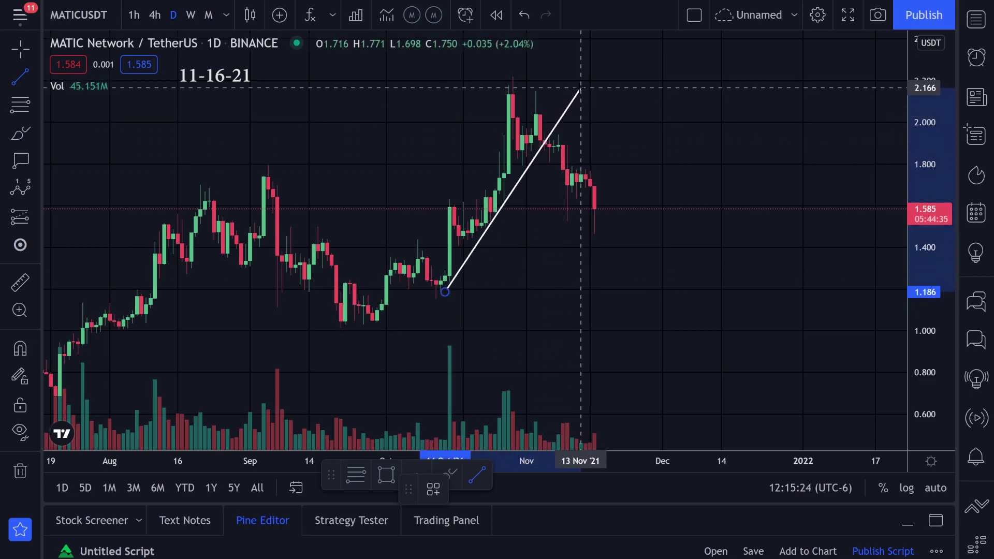
pyautogui.click(580, 88)
# Step: Sketch a freehand brush stroke along the decline from the late-October peak, and undo it
pyautogui.click(29, 132)
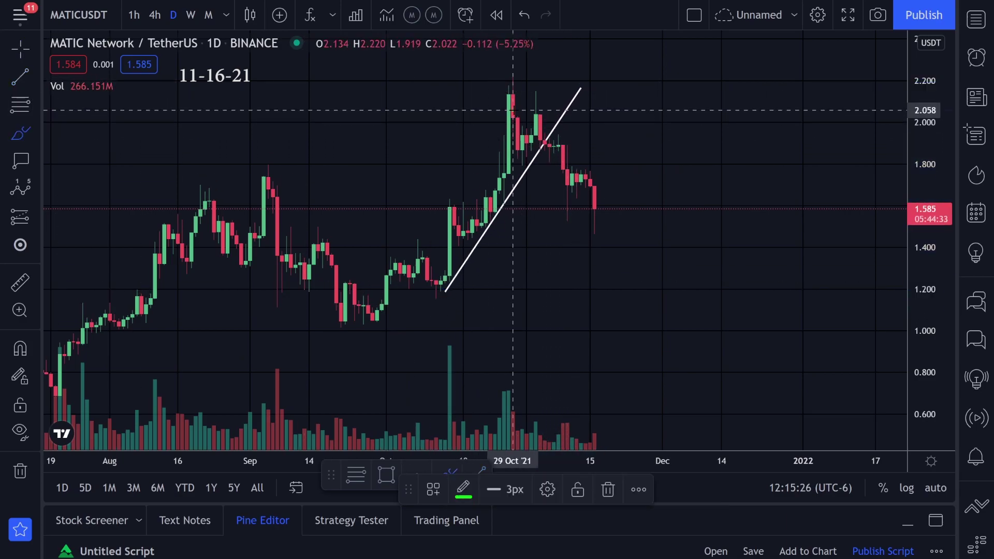
pyautogui.moveTo(516, 114); pyautogui.dragTo(567, 162)
pyautogui.hotkey('ctrl', 'z')
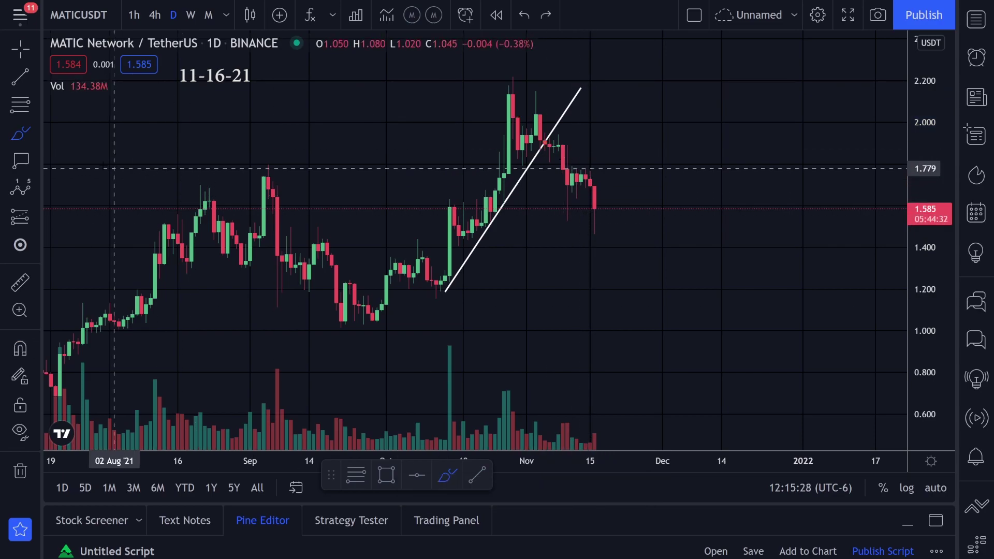
# Step: Draw a Fibonacci retracement from the late-September low at about 1.045 up to about 2.226 in early December
pyautogui.click(20, 104)
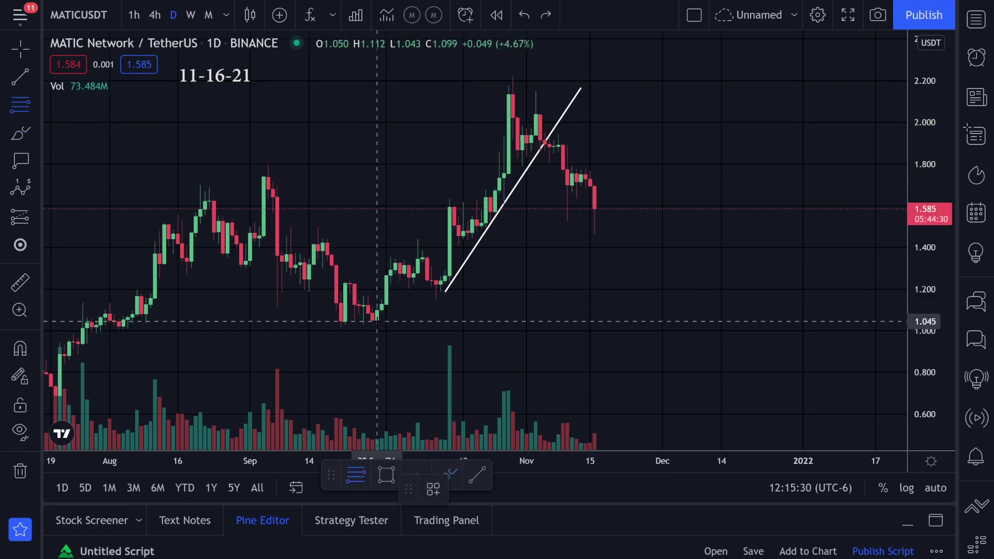
pyautogui.click(377, 321)
pyautogui.click(685, 75)
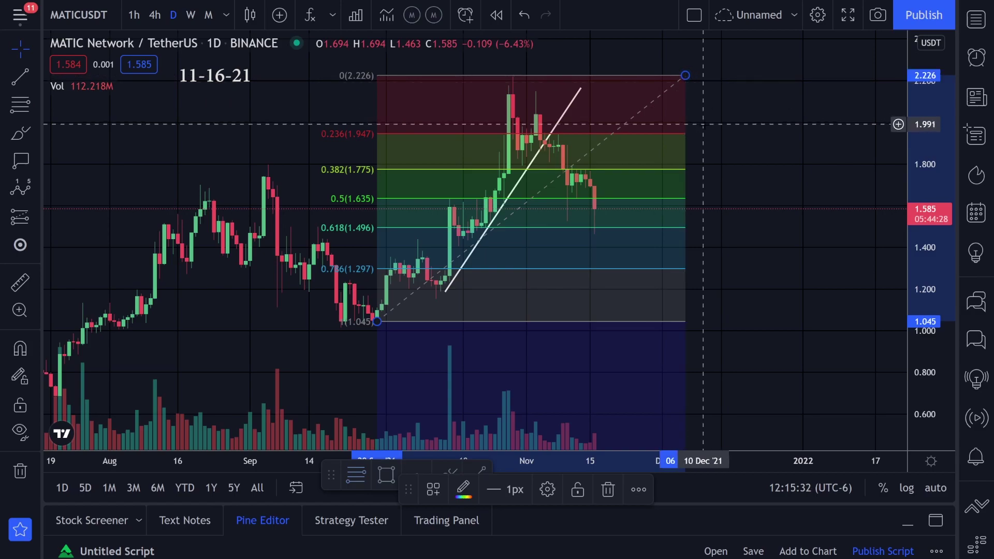
# Step: Trace the pullback from the October peak twice with the brush over the retracement, undoing each stroke
pyautogui.click(20, 134)
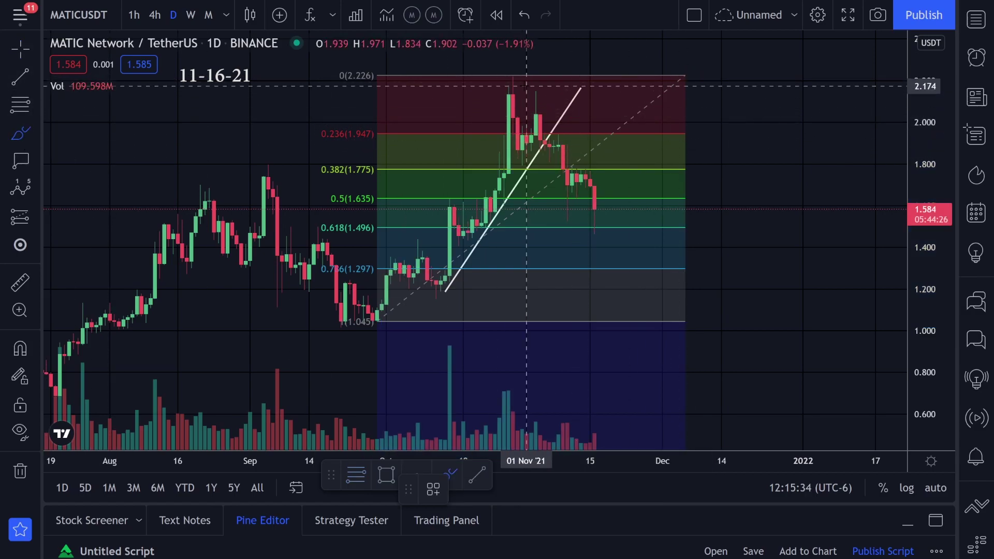
pyautogui.moveTo(510, 100)
pyautogui.mouseDown()
pyautogui.moveTo(527, 93)
pyautogui.moveTo(591, 162)
pyautogui.mouseUp()
pyautogui.hotkey('ctrl', 'z')
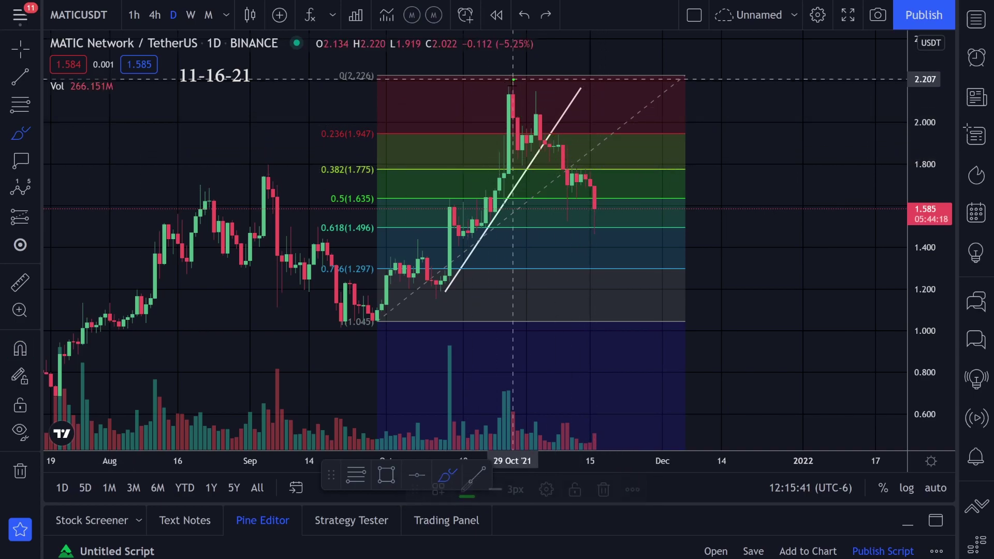
pyautogui.moveTo(513, 86); pyautogui.dragTo(588, 177)
pyautogui.hotkey('ctrl', 'z')
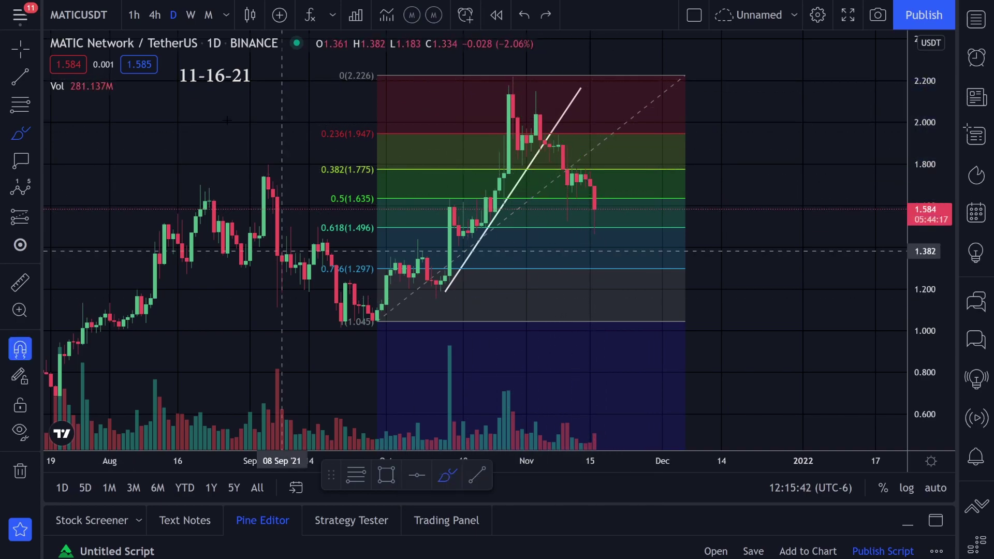
# Step: Draw a descending trend line from the 28 Oct '21 peak at about 2.151 to early December near the current price
pyautogui.click(21, 78)
pyautogui.click(509, 91)
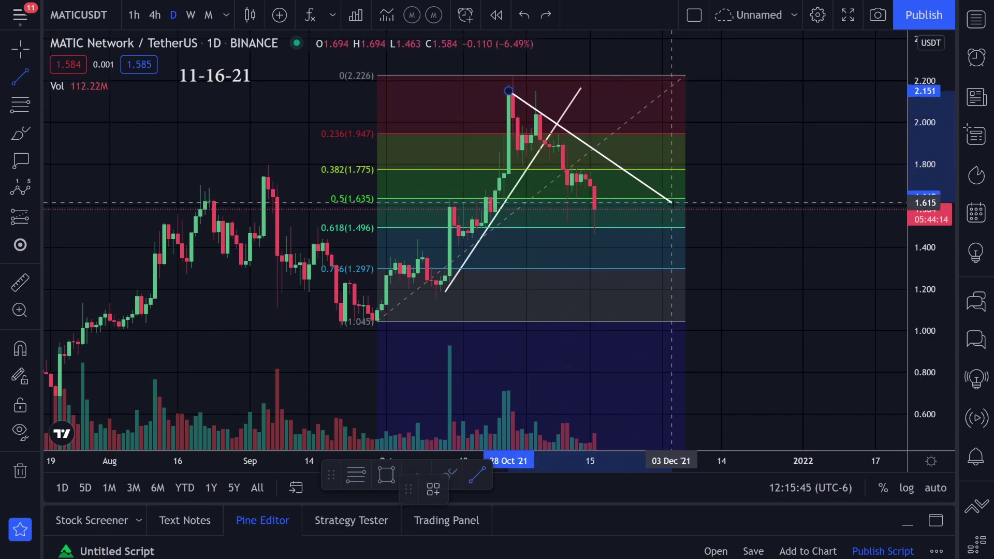
pyautogui.click(680, 210)
# Step: Circle the October peak and mark along the descending trend line with the brush, and undo the marks
pyautogui.click(21, 133)
pyautogui.moveTo(518, 86)
pyautogui.mouseDown()
pyautogui.moveTo(527, 118)
pyautogui.moveTo(689, 212)
pyautogui.mouseUp()
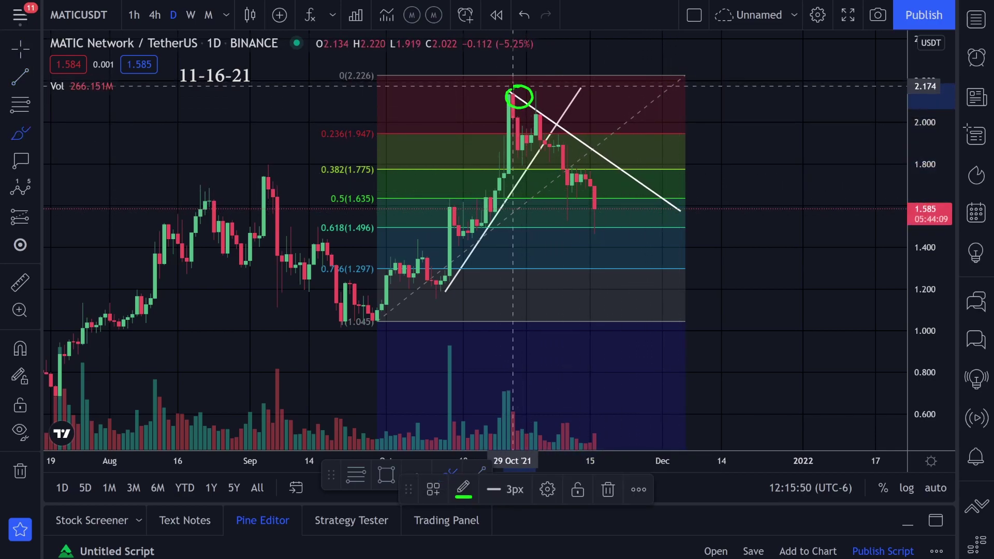
pyautogui.hotkey('ctrl', 'z')
pyautogui.hotkey('ctrl', 'z')
pyautogui.hotkey('ctrl', 'z')
pyautogui.hotkey('ctrl', 'z')
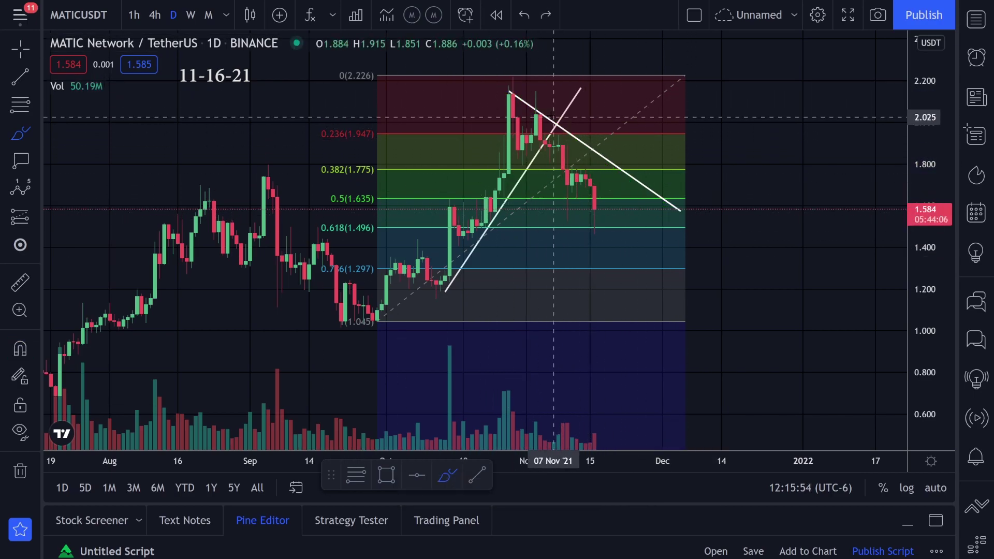
# Step: Draw a steeper descending trend line from 04 Nov '21 at about 2.047 to 23 Nov '21 at about 1.525
pyautogui.click(20, 77)
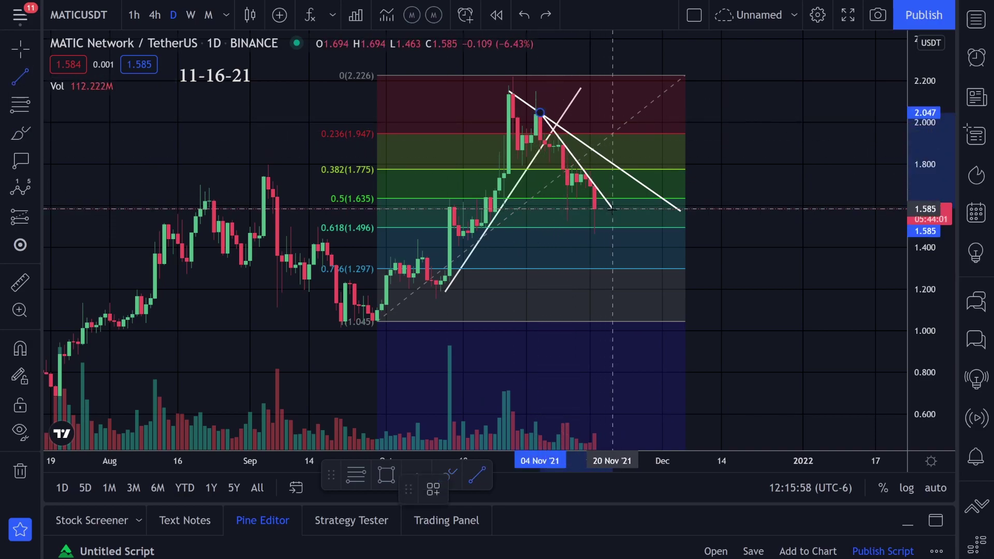
pyautogui.click(627, 222)
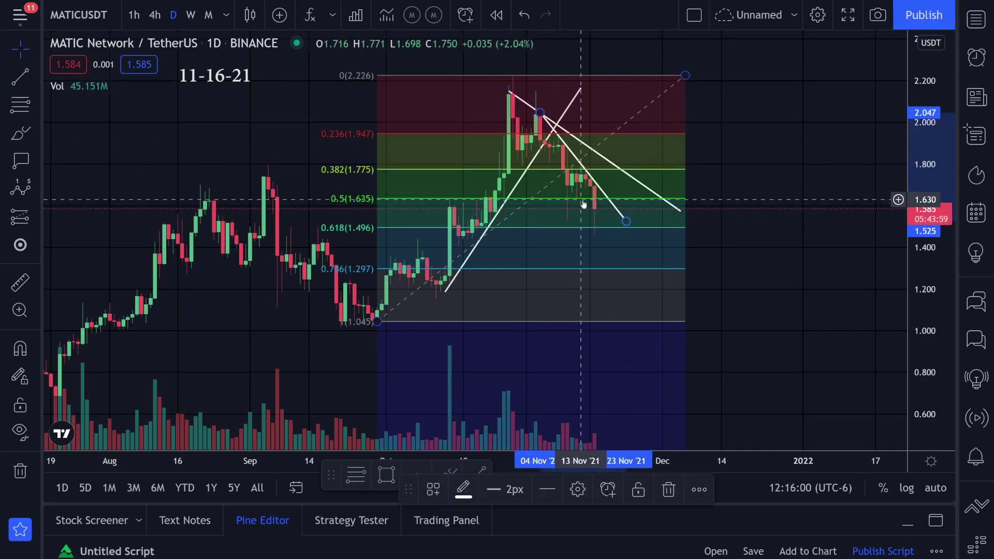
# Step: Sketch brush marks along the drop from the November high and beside the steeper trend line, and undo them
pyautogui.scroll(2, 922, 267)
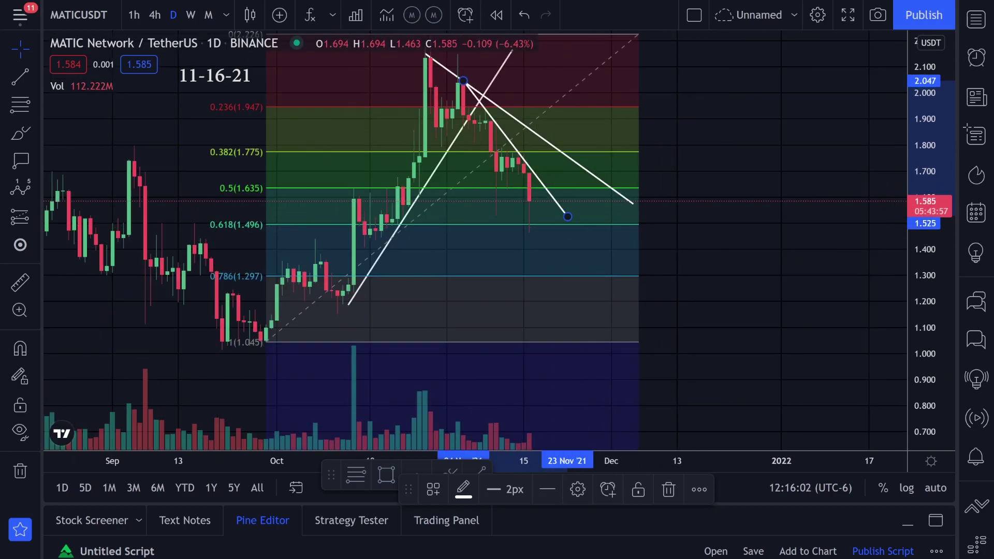
pyautogui.click(22, 137)
pyautogui.moveTo(464, 93); pyautogui.dragTo(491, 154)
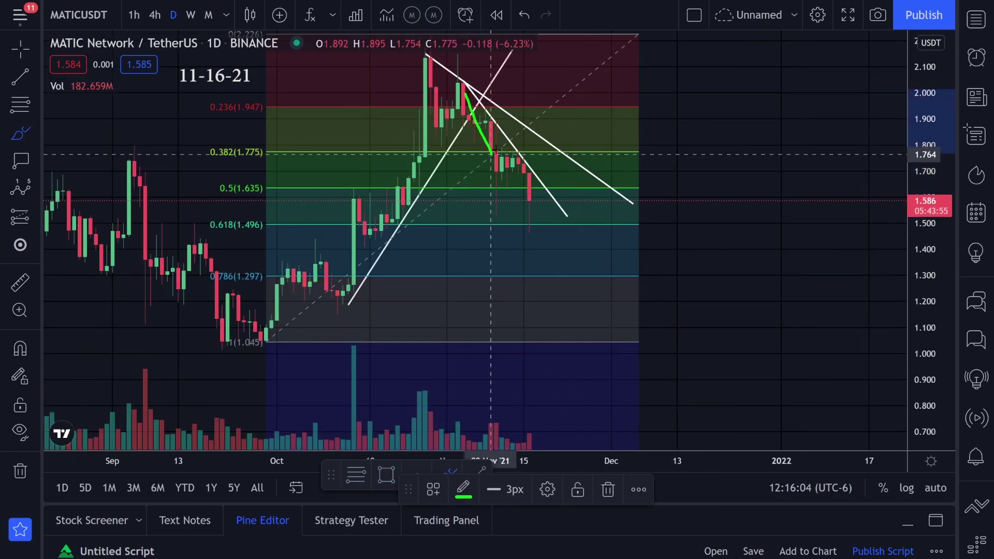
pyautogui.hotkey('ctrl', 'z')
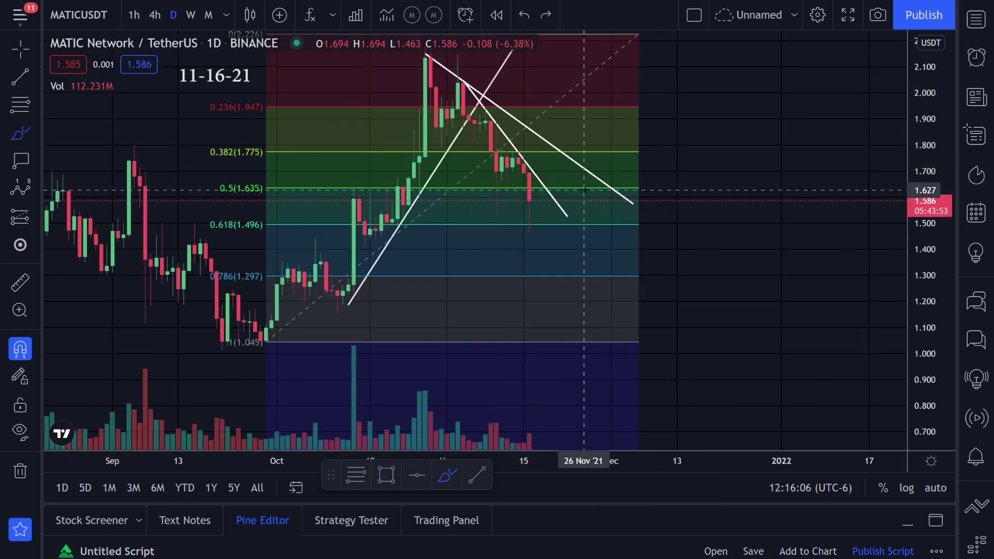
pyautogui.moveTo(556, 186)
pyautogui.mouseDown()
pyautogui.moveTo(550, 202)
pyautogui.moveTo(563, 170)
pyautogui.mouseUp()
pyautogui.hotkey('ctrl', 'z')
pyautogui.hotkey('ctrl', 'z')
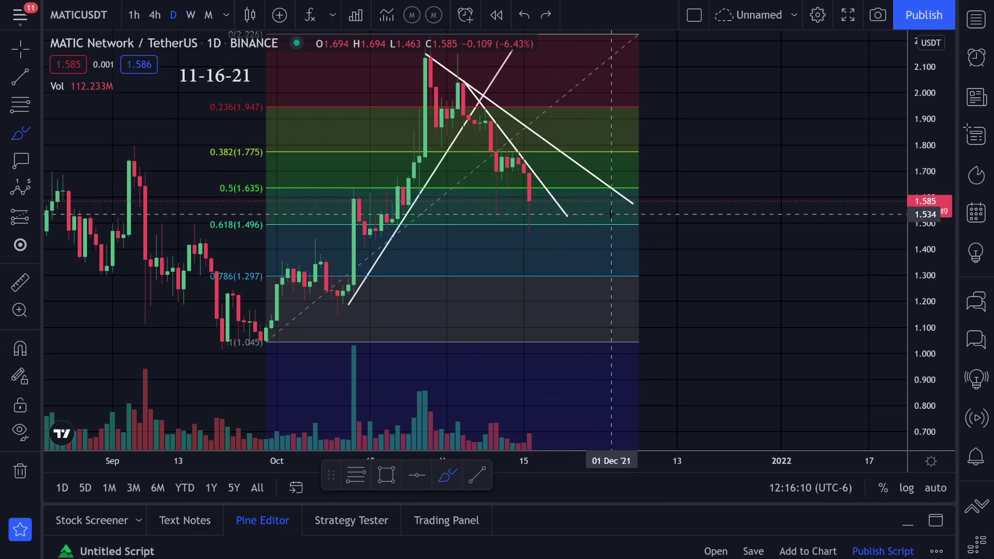
# Step: Sketch possible rebound paths from the latest candle through both descending trend lines up to about 2.07, and undo them
pyautogui.moveTo(540, 195); pyautogui.dragTo(554, 199)
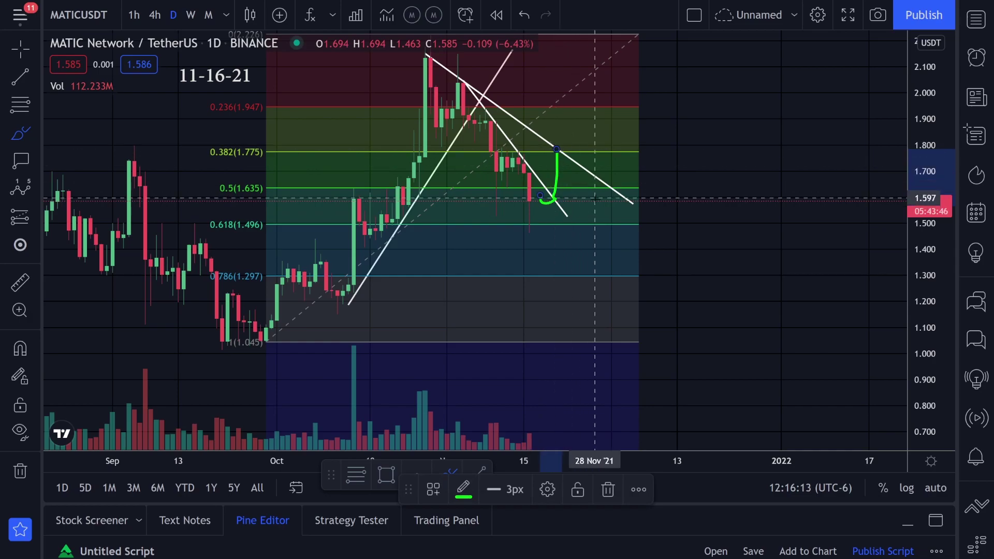
pyautogui.hotkey('ctrl', 'z')
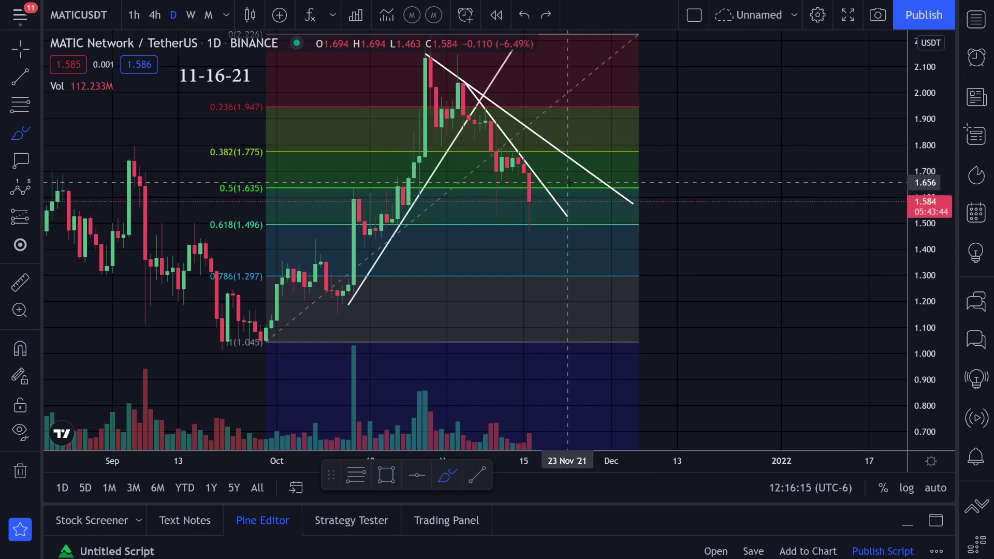
pyautogui.moveTo(419, 53); pyautogui.dragTo(595, 181)
pyautogui.hotkey('ctrl', 'z')
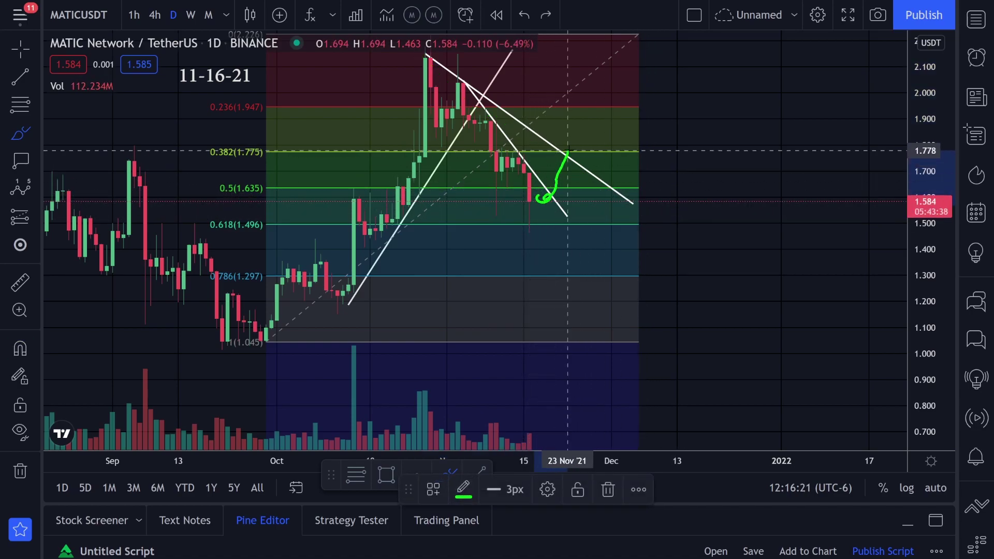
pyautogui.moveTo(611, 191); pyautogui.dragTo(644, 76)
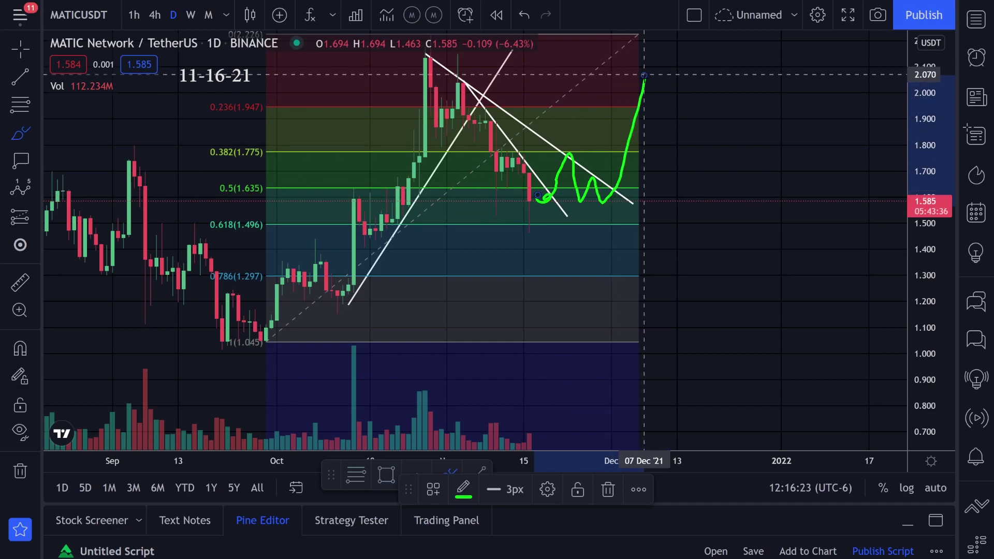
pyautogui.hotkey('ctrl', 'z')
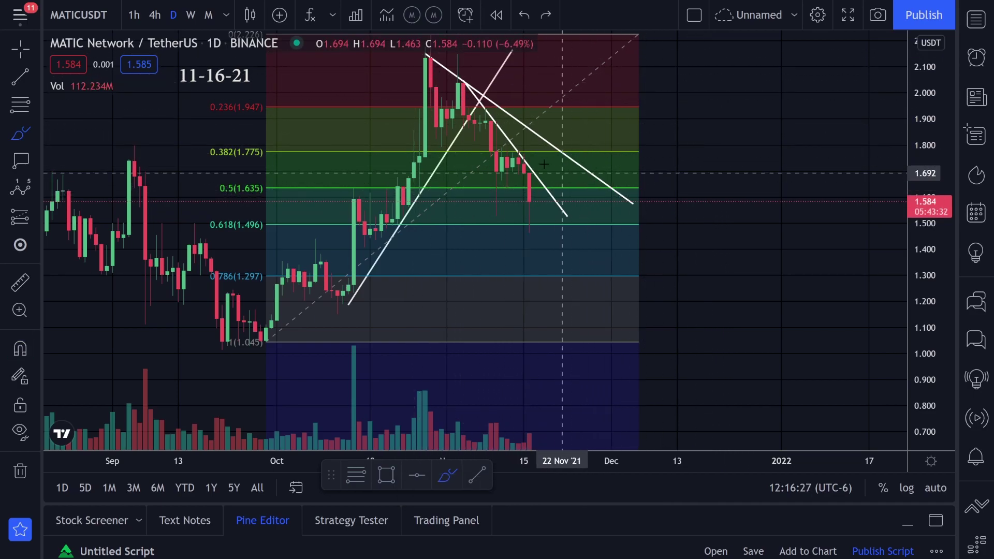
# Step: Mark beside the 0.382 and 0.5 retracement labels with the brush, and undo the marks
pyautogui.moveTo(429, 79); pyautogui.dragTo(607, 195)
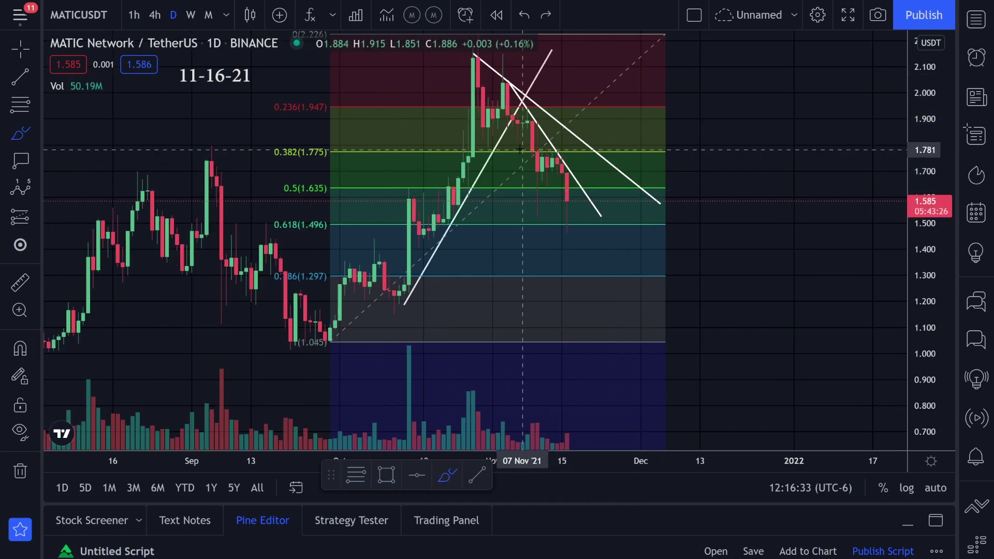
pyautogui.moveTo(313, 137)
pyautogui.mouseDown()
pyautogui.moveTo(331, 165)
pyautogui.moveTo(248, 194)
pyautogui.moveTo(311, 180)
pyautogui.mouseUp()
pyautogui.hotkey('ctrl', 'z')
pyautogui.hotkey('ctrl', 'z')
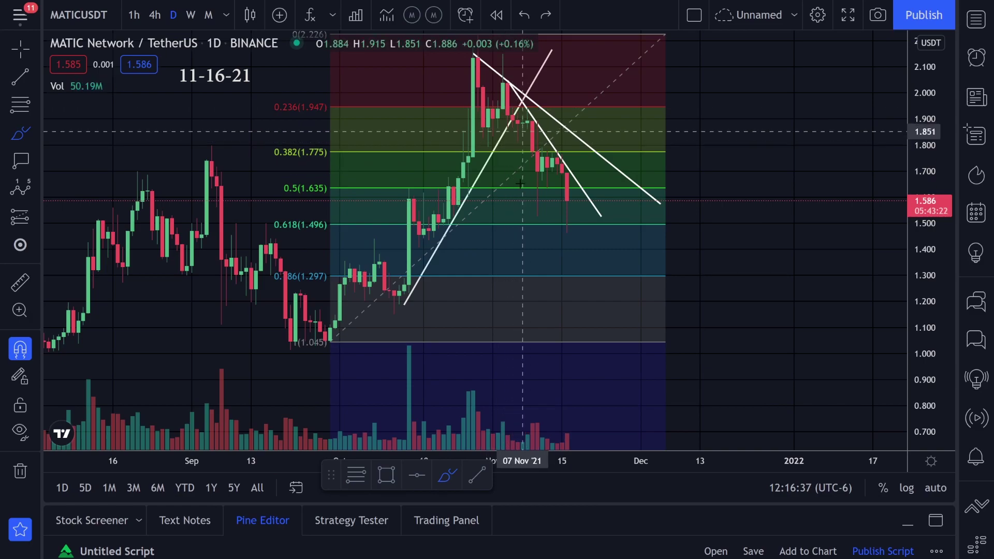
# Step: Circle the 0.618 and 0.786 retracement labels with the brush, undoing the extra circle around 0.786
pyautogui.moveTo(291, 214); pyautogui.dragTo(324, 208)
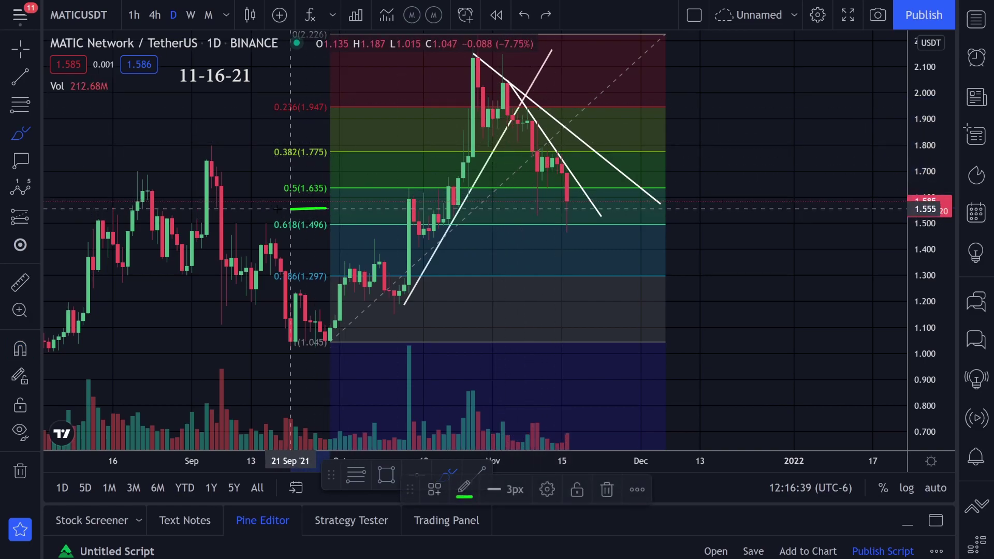
pyautogui.moveTo(354, 271)
pyautogui.mouseDown()
pyautogui.moveTo(279, 256)
pyautogui.moveTo(331, 293)
pyautogui.moveTo(342, 252)
pyautogui.moveTo(270, 261)
pyautogui.mouseUp()
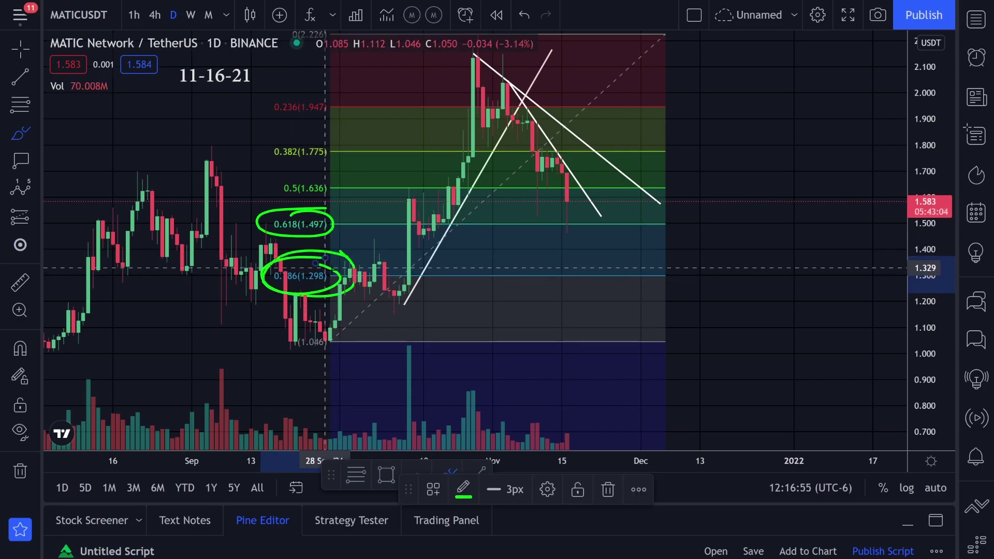
pyautogui.hotkey('ctrl', 'z')
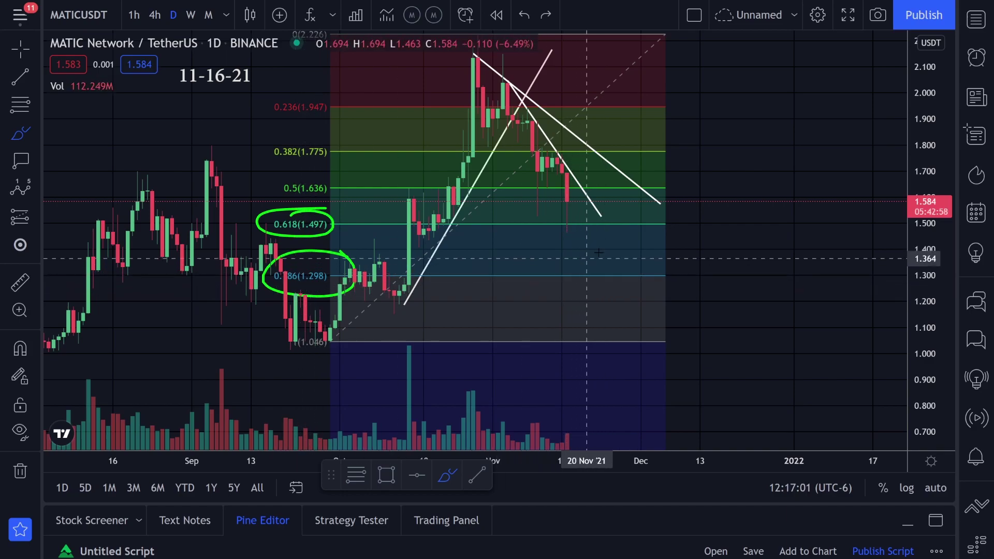
# Step: Underline the 0.618 and 0.786 levels near the latest candle, sketch a bounce off 0.618, and undo all brush marks
pyautogui.moveTo(547, 225); pyautogui.dragTo(616, 226)
pyautogui.moveTo(565, 279); pyautogui.dragTo(645, 276)
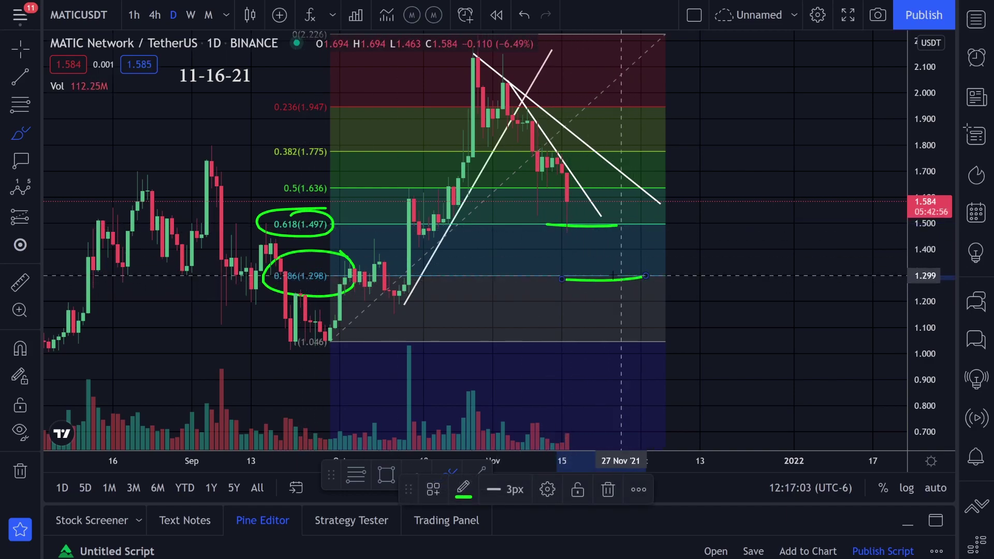
pyautogui.hotkey('ctrl', 'z')
pyautogui.moveTo(562, 192); pyautogui.dragTo(566, 240)
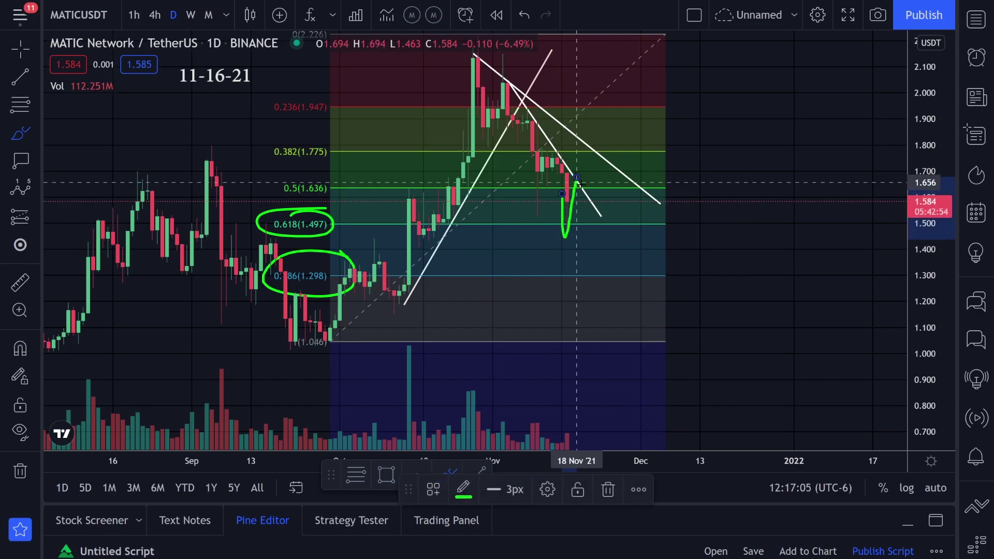
pyautogui.hotkey('ctrl', 'z')
pyautogui.hotkey('ctrl', 'z')
pyautogui.hotkey('ctrl', 'z')
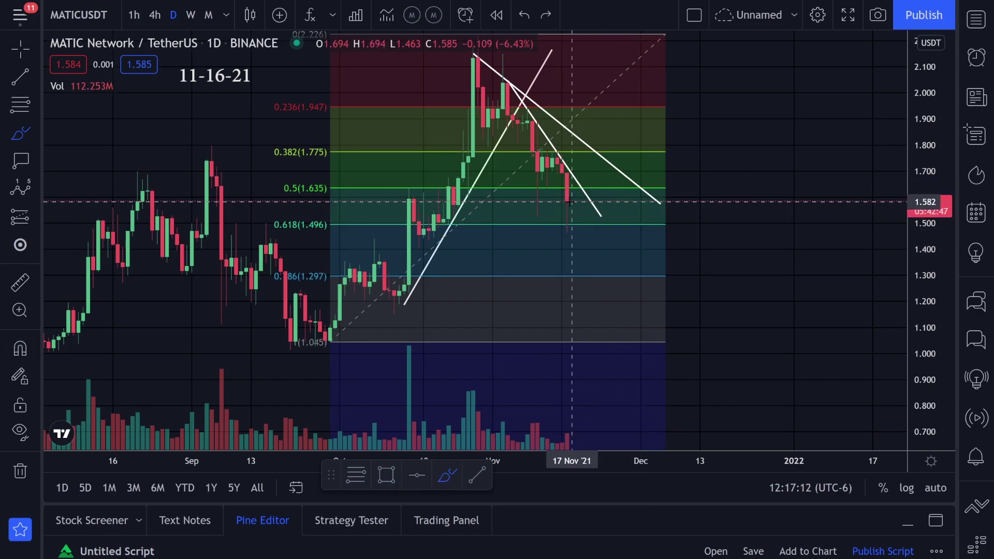
# Step: Sketch a green brush stroke rebounding from the latest candle up through the steeper descending trend line
pyautogui.moveTo(571, 207); pyautogui.dragTo(572, 205)
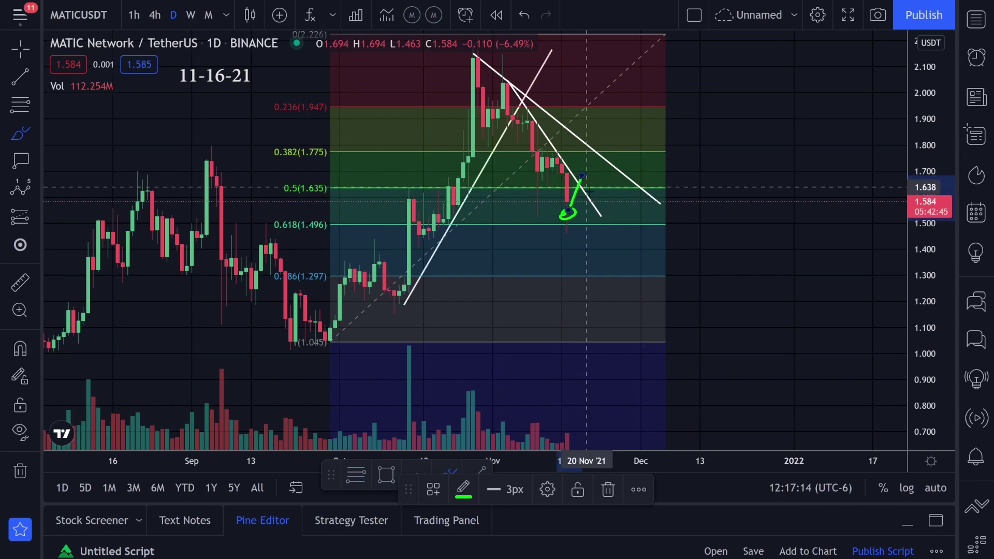
# Step: Undo the green rebound stroke and try another short brush mark over the latest candle
pyautogui.hotkey('ctrl', 'z')
pyautogui.moveTo(572, 185); pyautogui.dragTo(578, 221)
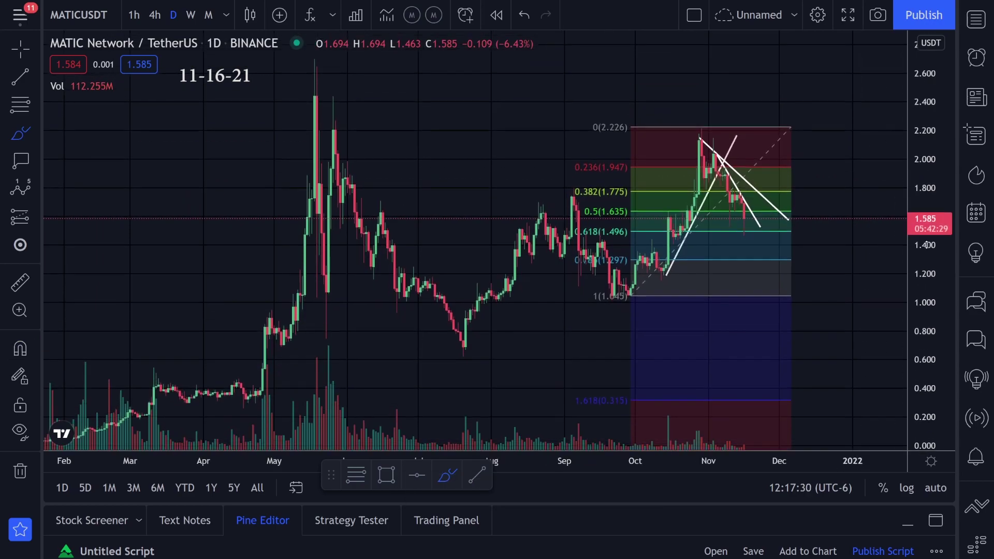
# Step: Circle the July swing low and the early-October lows with the brush, and undo both circles
pyautogui.scroll(3, 721, 286)
pyautogui.scroll(-1, 265, 176)
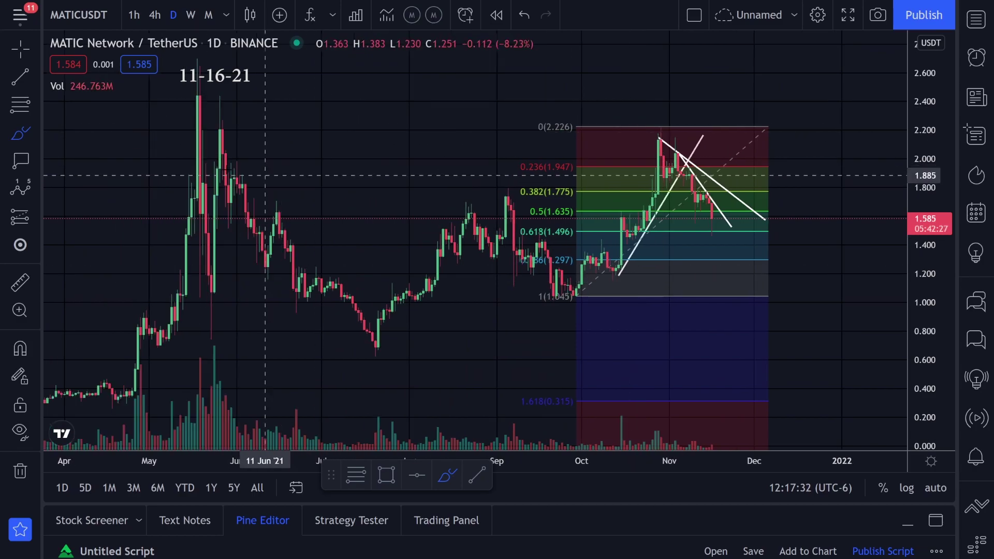
pyautogui.click(28, 131)
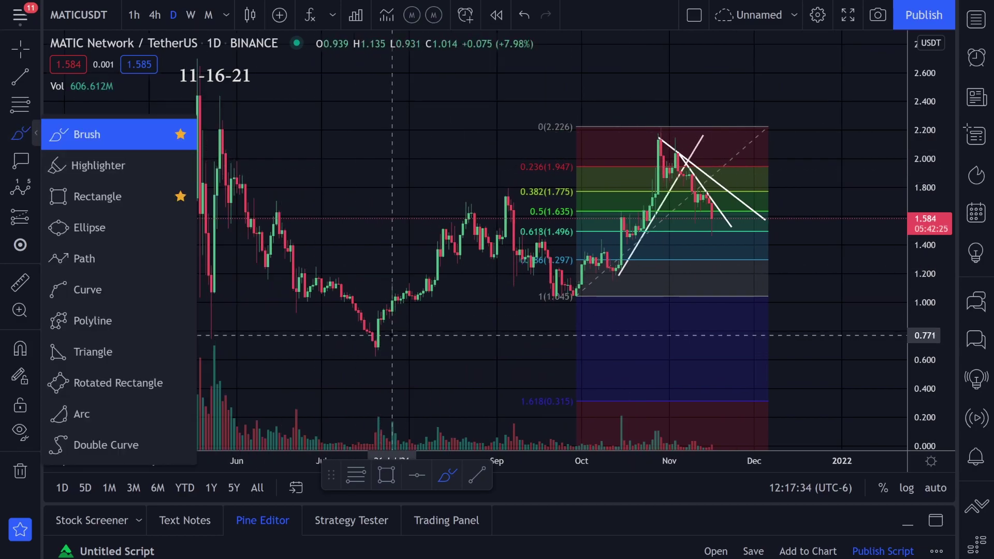
pyautogui.moveTo(385, 337); pyautogui.dragTo(384, 335)
pyautogui.moveTo(584, 281)
pyautogui.mouseDown()
pyautogui.moveTo(565, 298)
pyautogui.moveTo(596, 275)
pyautogui.mouseUp()
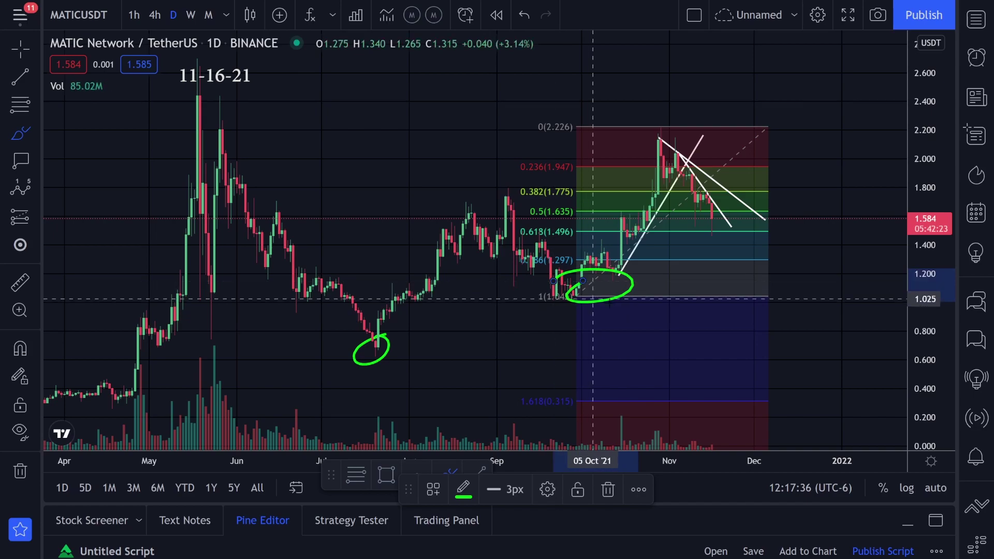
pyautogui.hotkey('ctrl', 'z')
pyautogui.hotkey('ctrl', 'z')
# Step: Draw a long ascending trend line from the July low beneath the autumn lows into December, and extend the steep line's lower end down to it
pyautogui.click(16, 81)
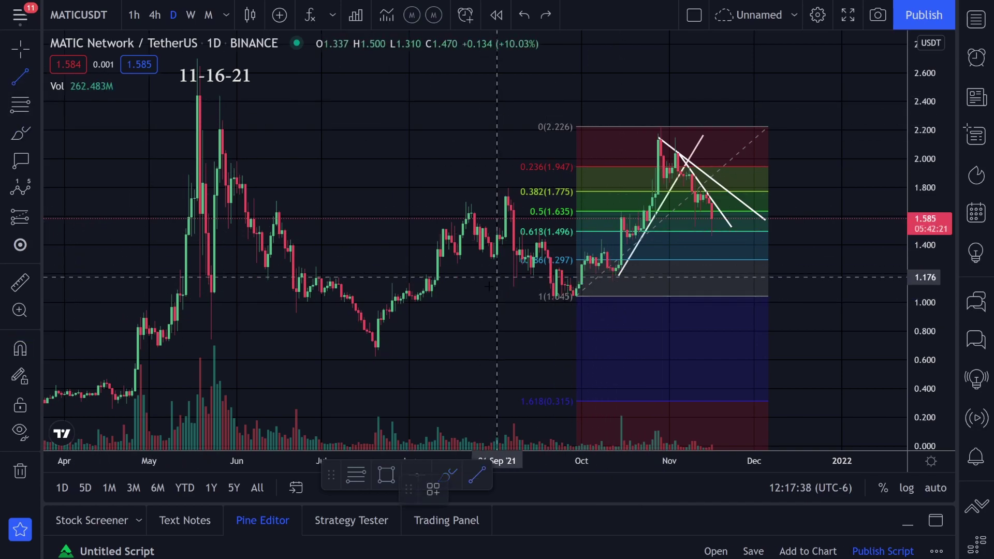
pyautogui.click(377, 349)
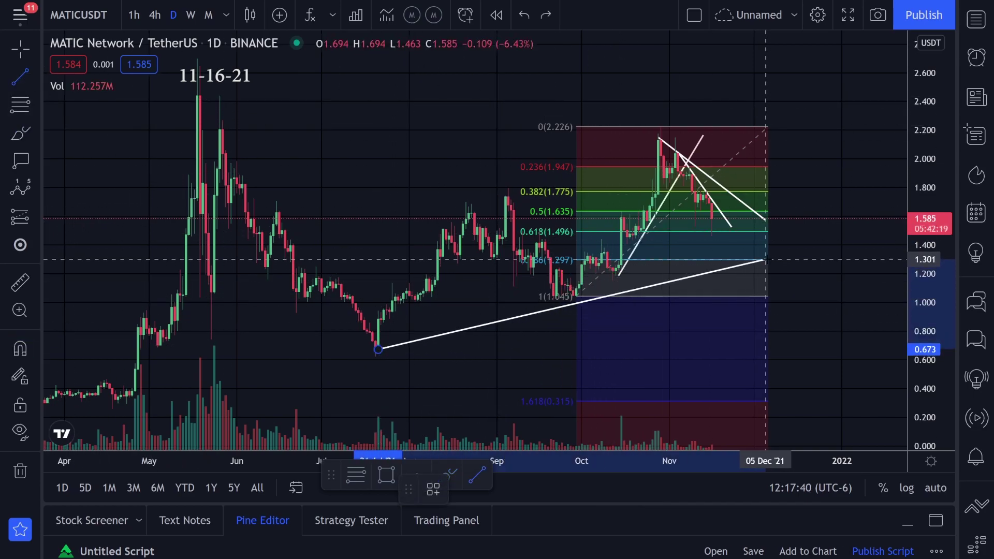
pyautogui.click(796, 237)
pyautogui.scroll(2, 742, 286)
pyautogui.moveTo(485, 311); pyautogui.dragTo(472, 337)
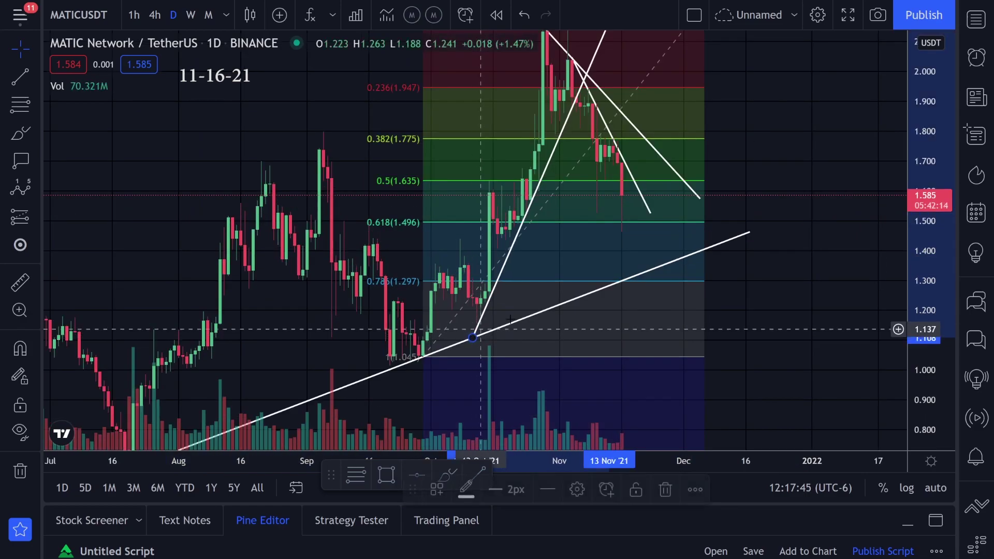
# Step: Trace the long ascending trend line with the brush, sketch a drop from the latest candle toward it, and undo the strokes
pyautogui.scroll(-3, 480, 328)
pyautogui.moveTo(921, 103); pyautogui.dragTo(921, 268)
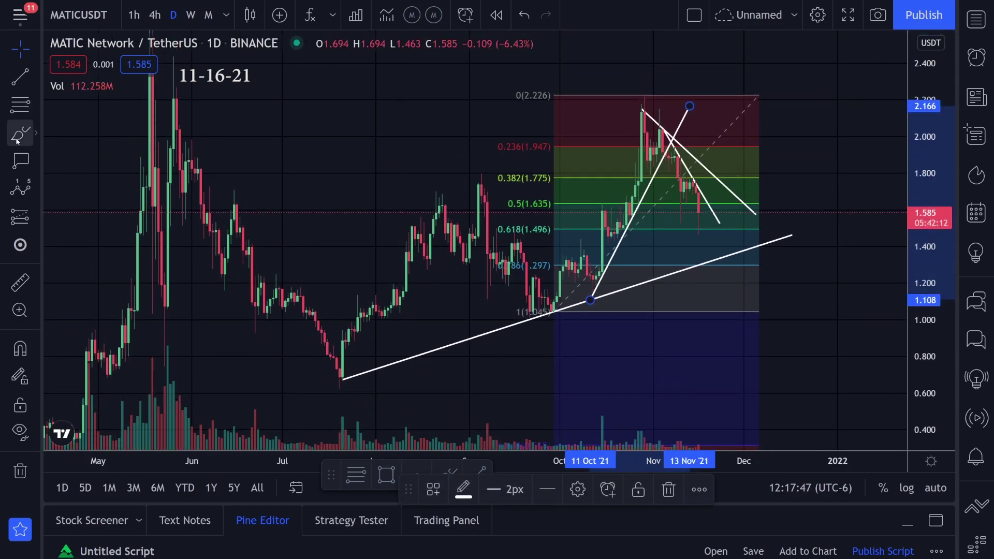
pyautogui.click(17, 139)
pyautogui.moveTo(334, 366); pyautogui.dragTo(799, 210)
pyautogui.moveTo(699, 216); pyautogui.dragTo(766, 270)
pyautogui.hotkey('ctrl', 'z')
pyautogui.hotkey('ctrl', 'z')
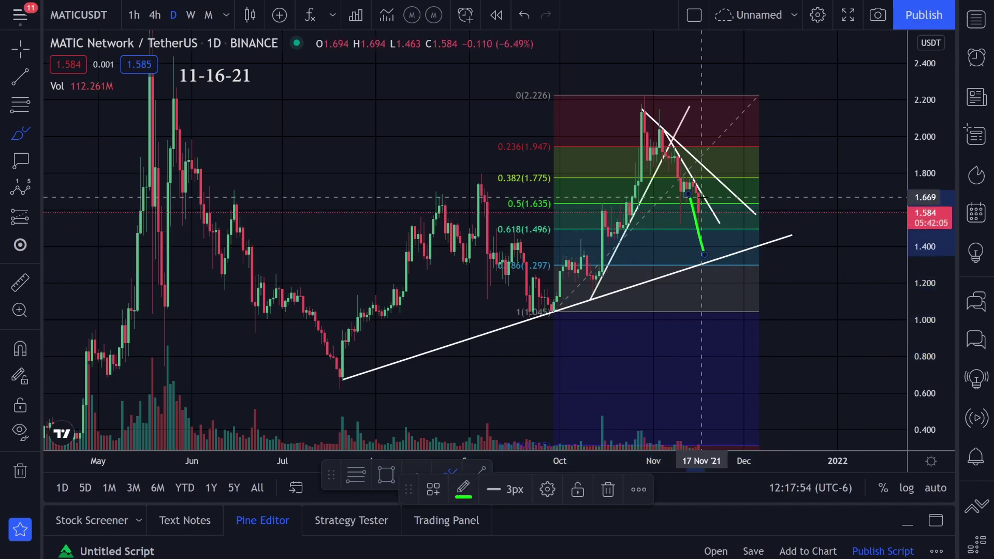
# Step: Undo the downward brush stroke, sketch a V-shaped dip toward the ascending trend line rebounding to the 0.382 level, and undo it
pyautogui.hotkey('ctrl', 'z')
pyautogui.moveTo(695, 186)
pyautogui.mouseDown()
pyautogui.moveTo(711, 254)
pyautogui.moveTo(728, 175)
pyautogui.mouseUp()
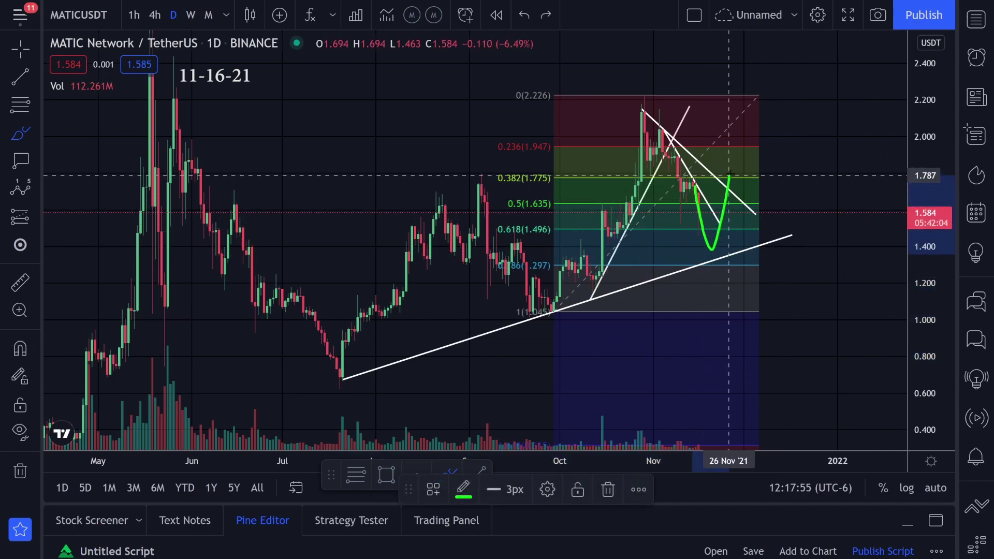
pyautogui.hotkey('ctrl', 'z')
# Step: Circle the area just above where the long ascending trend line meets the 0.786 level, undoing each brush mark
pyautogui.moveTo(708, 243); pyautogui.dragTo(705, 268)
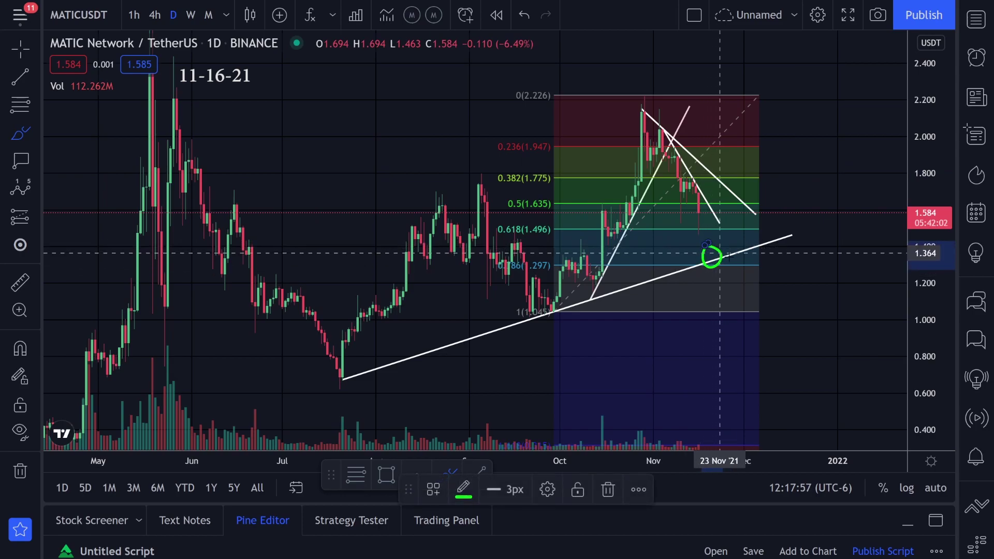
pyautogui.hotkey('ctrl', 'z')
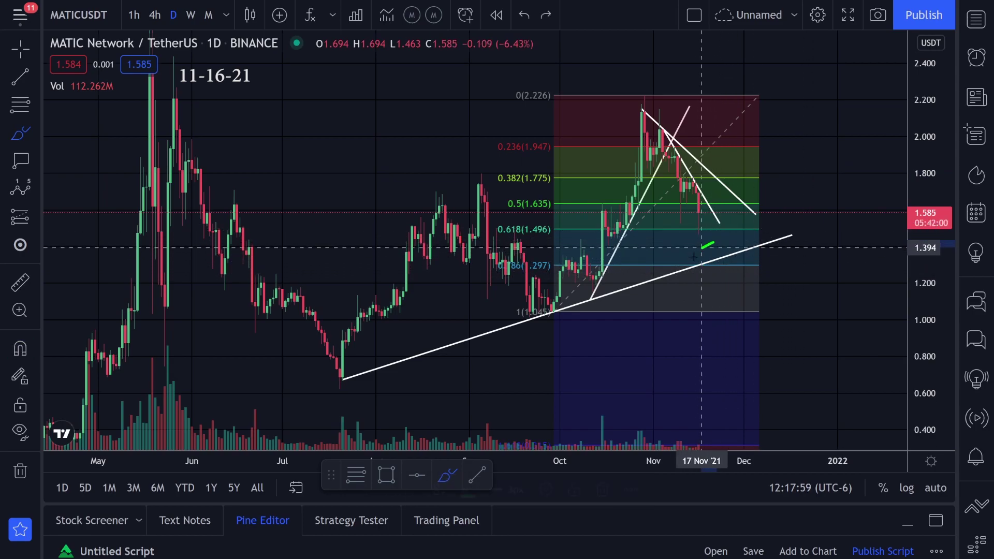
pyautogui.moveTo(702, 247)
pyautogui.mouseDown()
pyautogui.moveTo(717, 259)
pyautogui.moveTo(700, 249)
pyautogui.mouseUp()
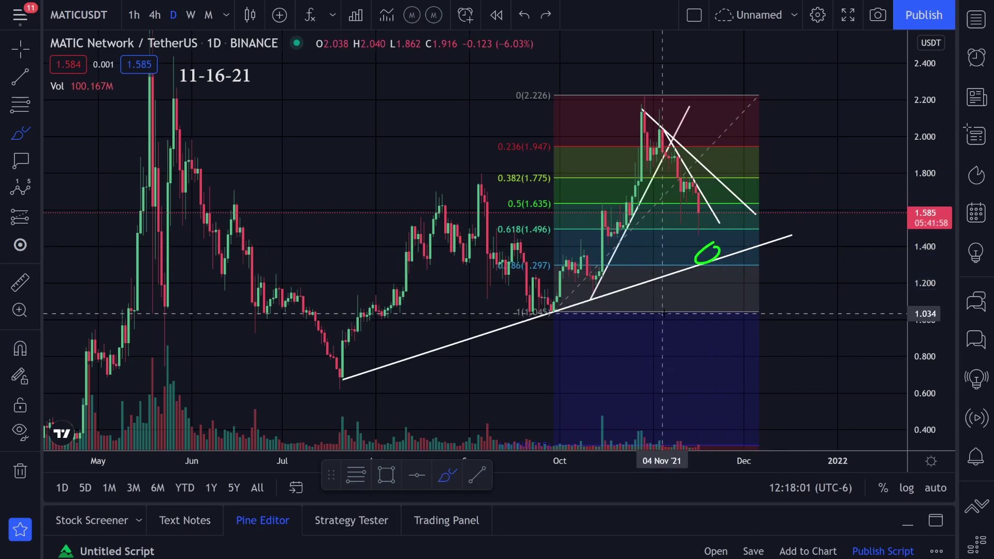
pyautogui.hotkey('ctrl', 'z')
# Step: Circle the late-September lows and the July low on the ascending trend line with the brush, and undo both marks
pyautogui.moveTo(532, 315); pyautogui.dragTo(536, 306)
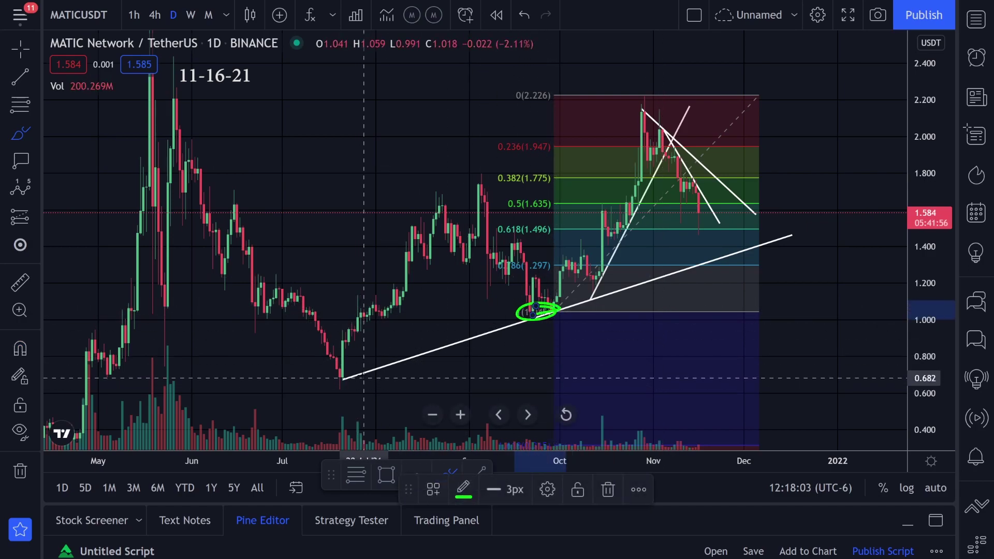
pyautogui.moveTo(364, 378); pyautogui.dragTo(334, 367)
pyautogui.hotkey('ctrl', 'z')
pyautogui.hotkey('ctrl', 'z')
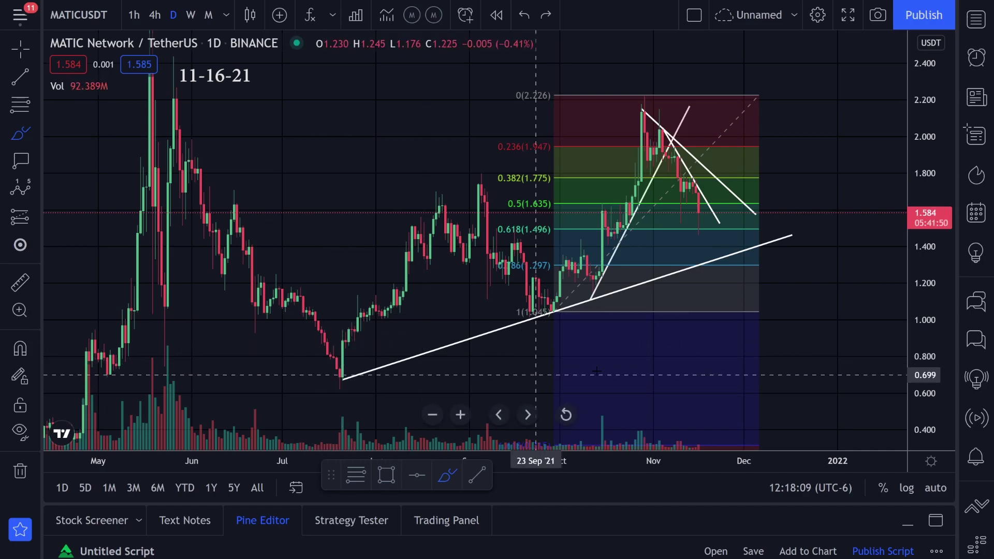
# Step: Sketch a brush stroke breaking down through the long ascending trend line in late November, and undo it
pyautogui.moveTo(724, 245); pyautogui.dragTo(732, 304)
pyautogui.hotkey('ctrl', 'z')
pyautogui.hotkey('ctrl', 'z')
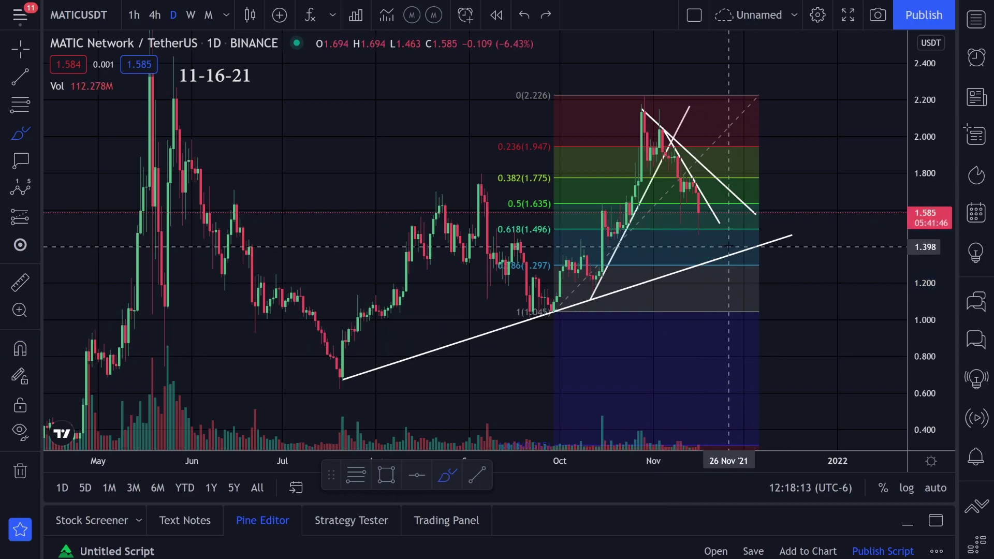
# Step: Sketch brush rebounds from near the ascending trend line and from the latest candle through the descending lines, undoing each stroke
pyautogui.moveTo(712, 251)
pyautogui.mouseDown()
pyautogui.moveTo(736, 249)
pyautogui.moveTo(738, 166)
pyautogui.mouseUp()
pyautogui.hotkey('ctrl', 'z')
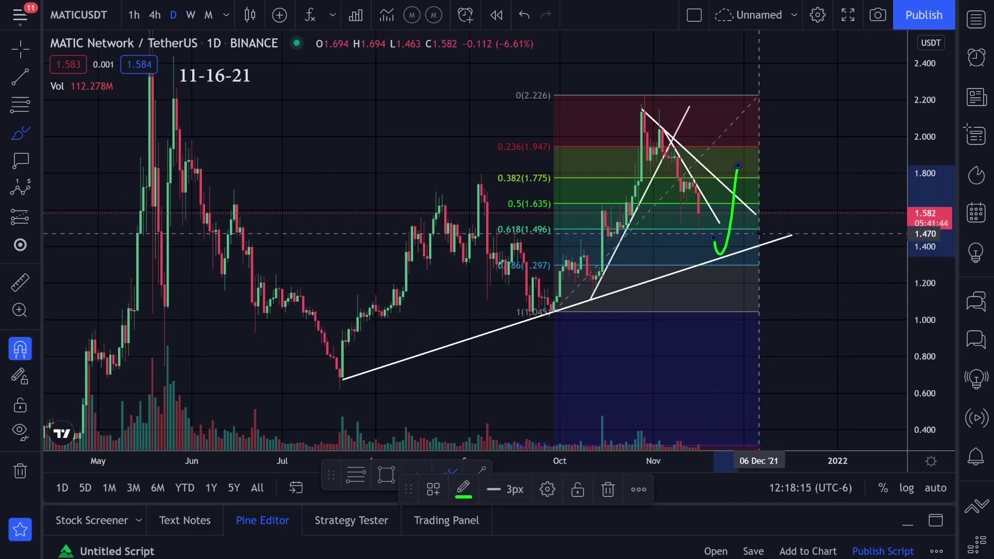
pyautogui.hotkey('ctrl', 'z')
pyautogui.moveTo(697, 213)
pyautogui.mouseDown()
pyautogui.moveTo(698, 223)
pyautogui.moveTo(724, 180)
pyautogui.mouseUp()
pyautogui.hotkey('ctrl', 'z')
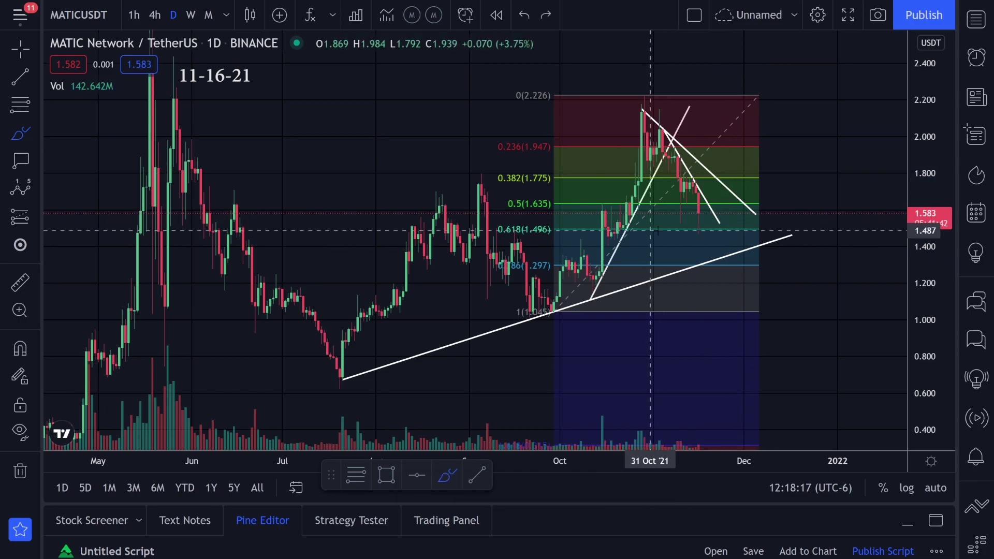
# Step: Sketch a brush path near the 0.618 level and another rising from the latest candle into December, and undo both
pyautogui.moveTo(681, 224); pyautogui.dragTo(765, 222)
pyautogui.hotkey('ctrl', 'z')
pyautogui.moveTo(692, 210)
pyautogui.mouseDown()
pyautogui.moveTo(717, 210)
pyautogui.moveTo(774, 150)
pyautogui.mouseUp()
pyautogui.hotkey('ctrl', 'z')
pyautogui.hotkey('ctrl', 'z')
# Step: Underline the 0.618 and 0.786 retracement levels beneath the latest candles with the brush, and undo the lines
pyautogui.scroll(3, 616, 232)
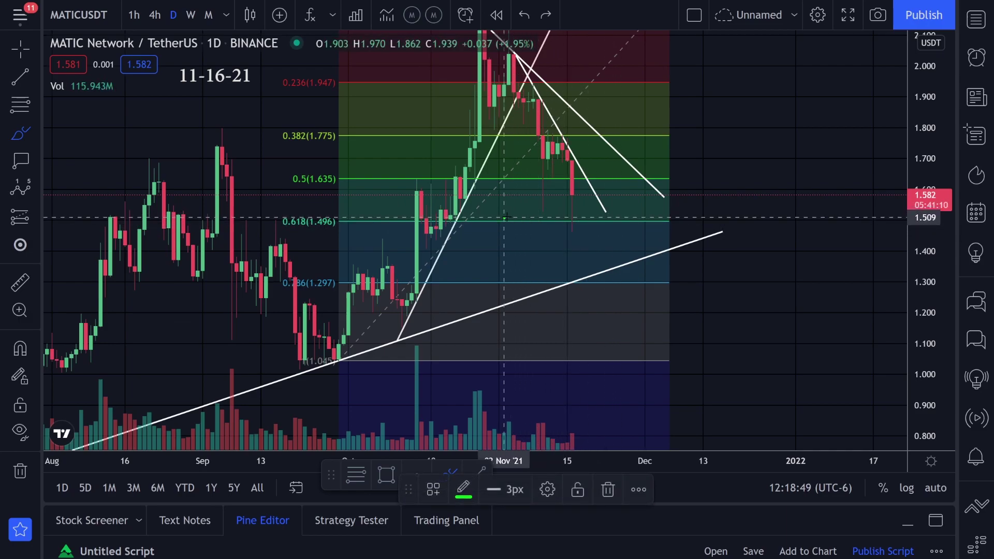
pyautogui.moveTo(509, 216); pyautogui.dragTo(611, 217)
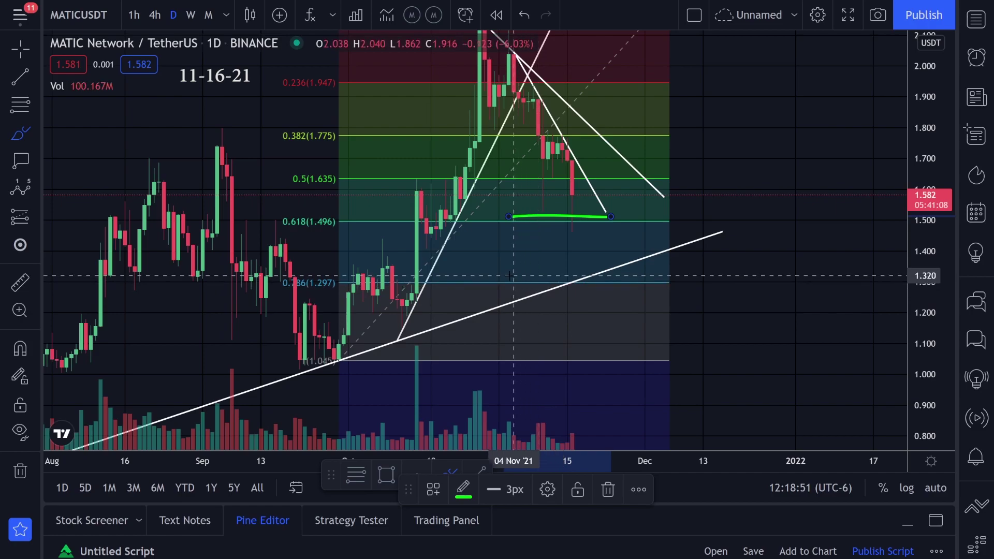
pyautogui.moveTo(510, 276); pyautogui.dragTo(592, 278)
pyautogui.hotkey('ctrl', 'z')
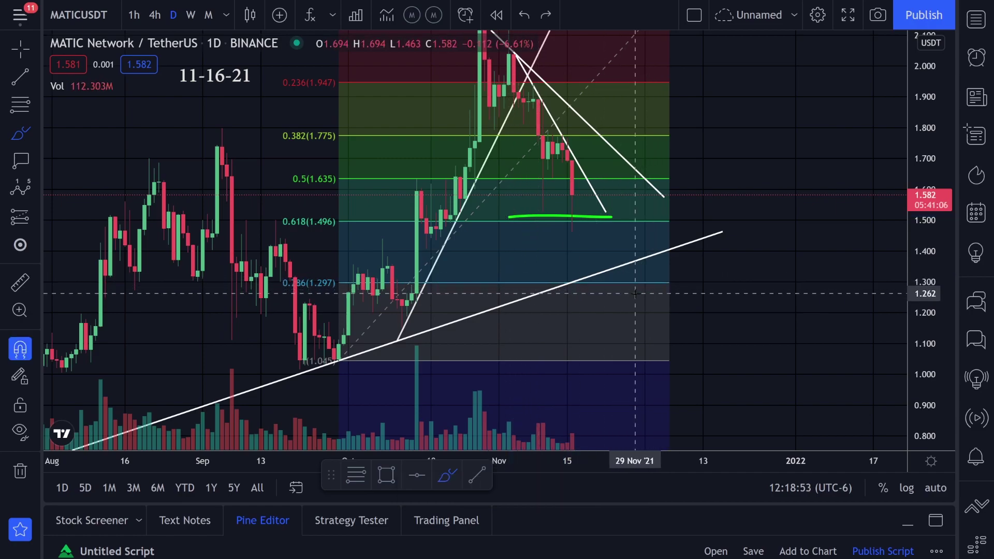
pyautogui.hotkey('ctrl', 'z')
pyautogui.moveTo(513, 280); pyautogui.dragTo(576, 280)
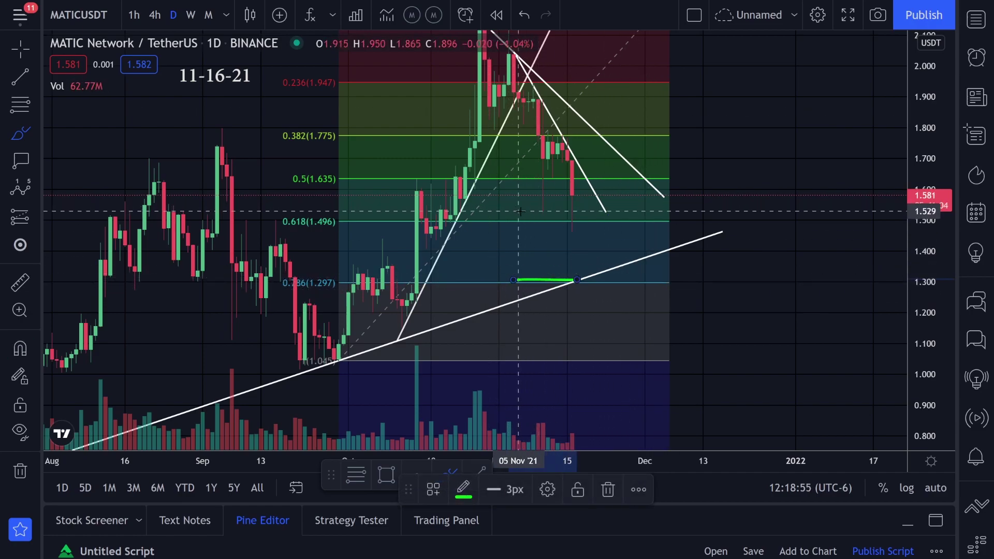
pyautogui.hotkey('ctrl', 'z')
pyautogui.hotkey('ctrl', 'z')
# Step: Sketch the latest candle's drop toward 0.618 and a rebound across the steeper descending trend line, undoing each brush stroke
pyautogui.moveTo(568, 151); pyautogui.dragTo(572, 218)
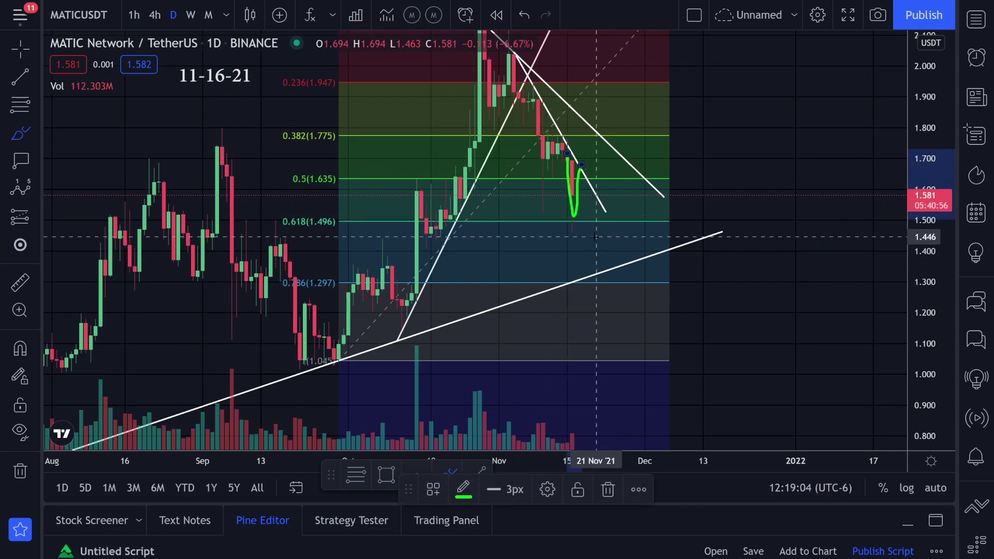
pyautogui.hotkey('ctrl', 'z')
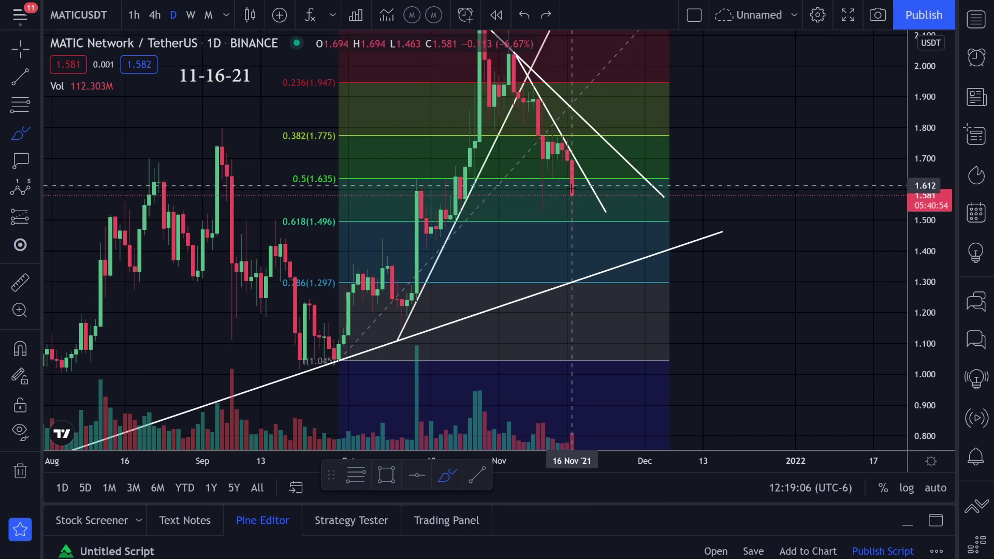
pyautogui.moveTo(572, 196); pyautogui.dragTo(606, 176)
pyautogui.hotkey('ctrl', 'z')
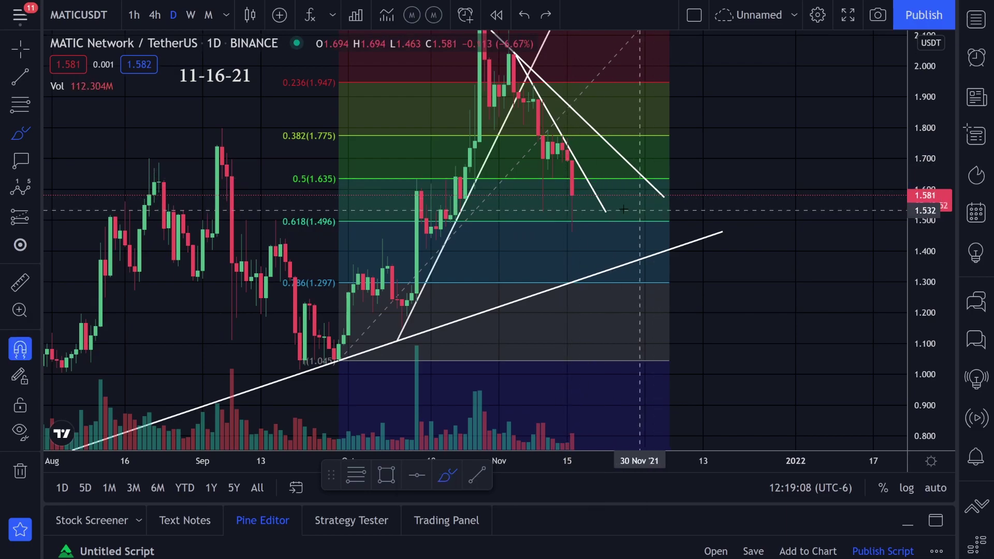
pyautogui.hotkey('ctrl', 'y')
pyautogui.hotkey('ctrl', 'z')
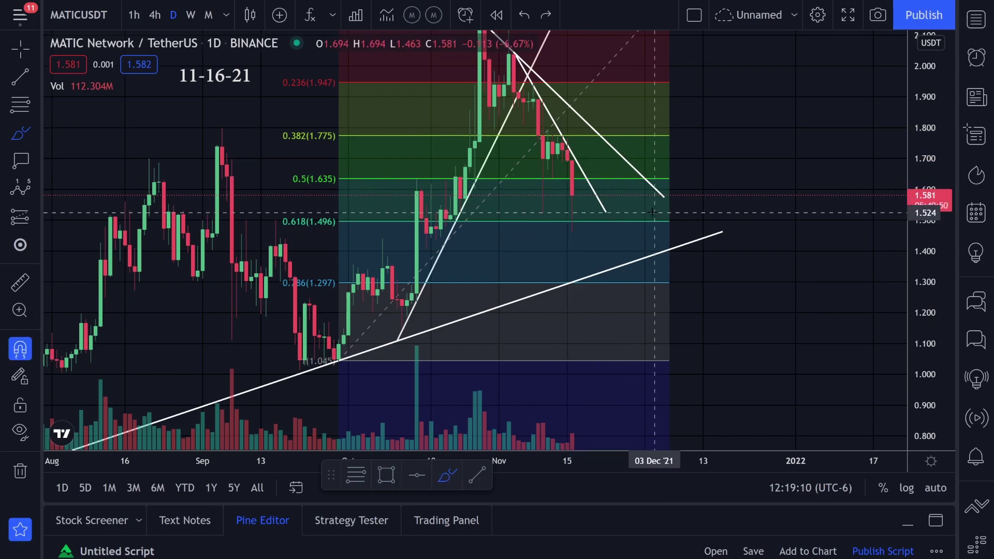
# Step: Mark the most recent volume bars with the brush, and undo the mark
pyautogui.scroll(2, 843, 201)
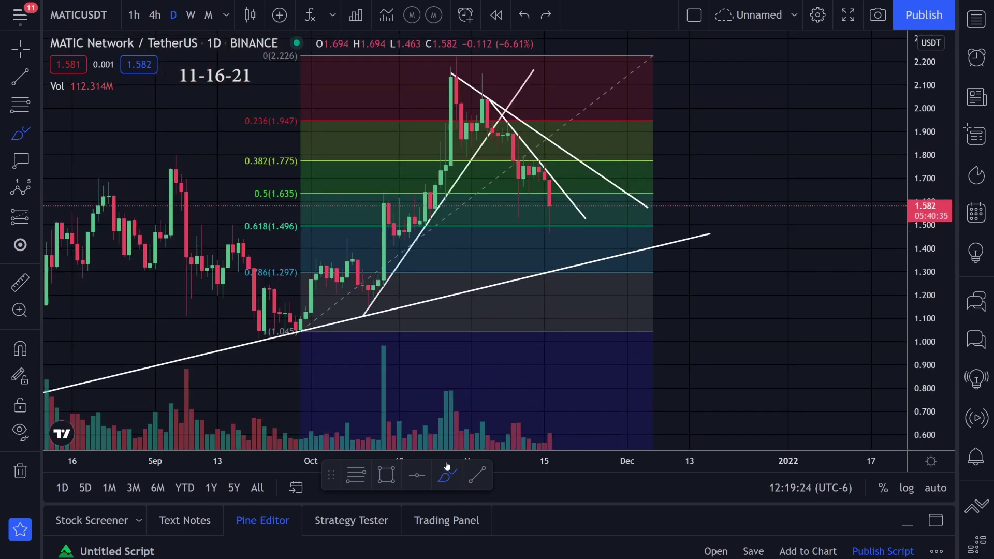
pyautogui.moveTo(555, 383)
pyautogui.mouseDown()
pyautogui.moveTo(605, 446)
pyautogui.moveTo(527, 412)
pyautogui.mouseUp()
pyautogui.hotkey('ctrl', 'z')
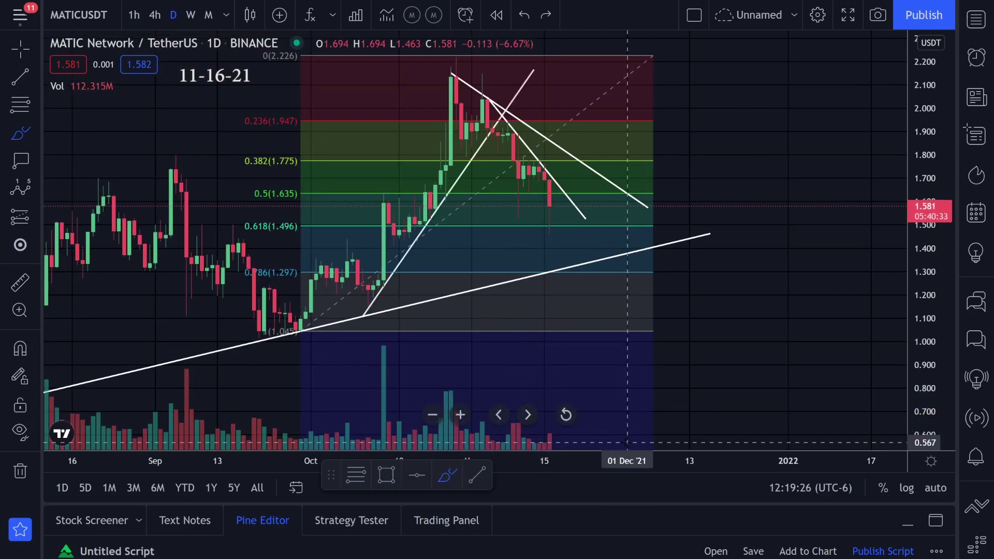
# Step: Sketch the November decline and a rebound up to the flatter descending trend line with the brush, and undo the path
pyautogui.moveTo(482, 98)
pyautogui.mouseDown()
pyautogui.moveTo(528, 185)
pyautogui.moveTo(555, 207)
pyautogui.moveTo(590, 165)
pyautogui.mouseUp()
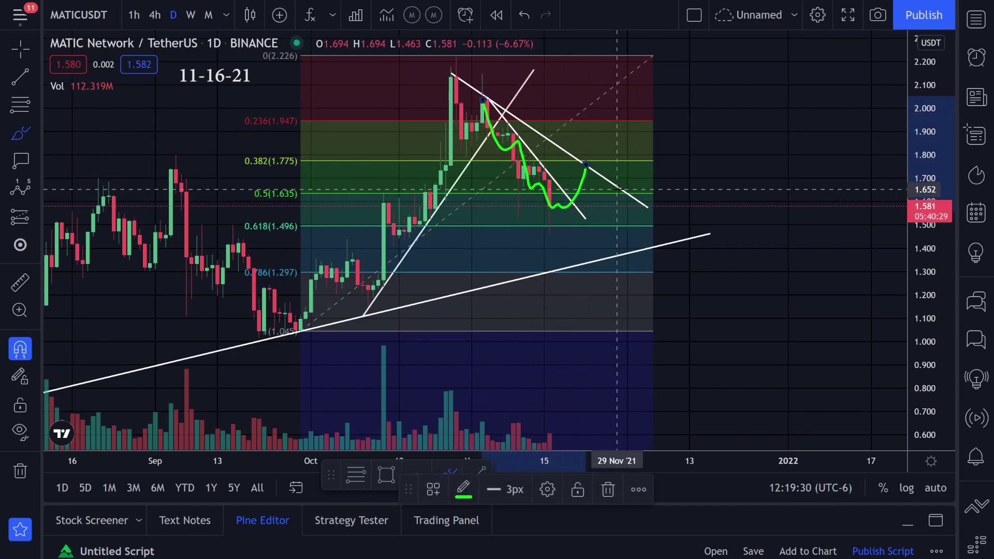
pyautogui.hotkey('ctrl', 'z')
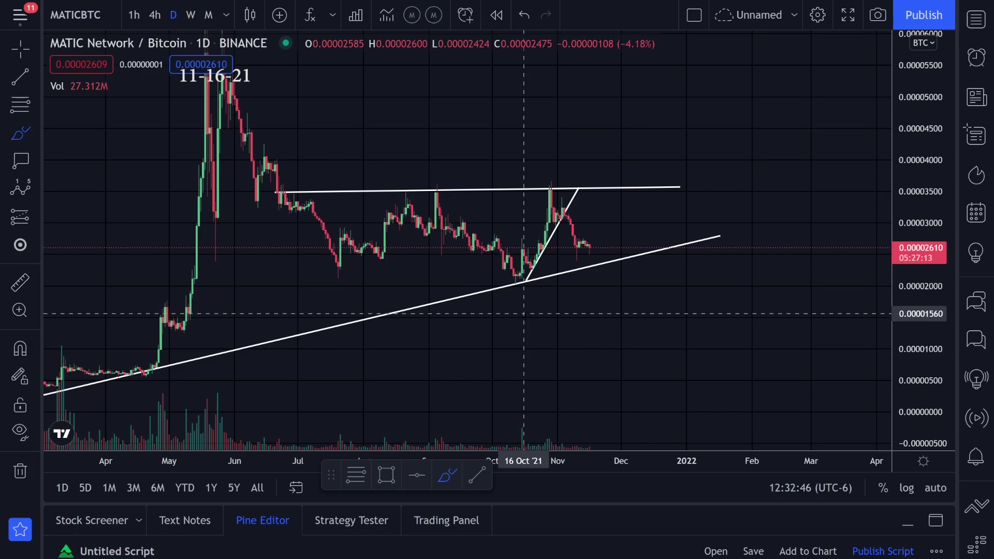
# Step: Circle the June, September and late-October touches of the upper resistance line on the MATICBTC chart, and undo all three circles
pyautogui.scroll(-2, 533, 317)
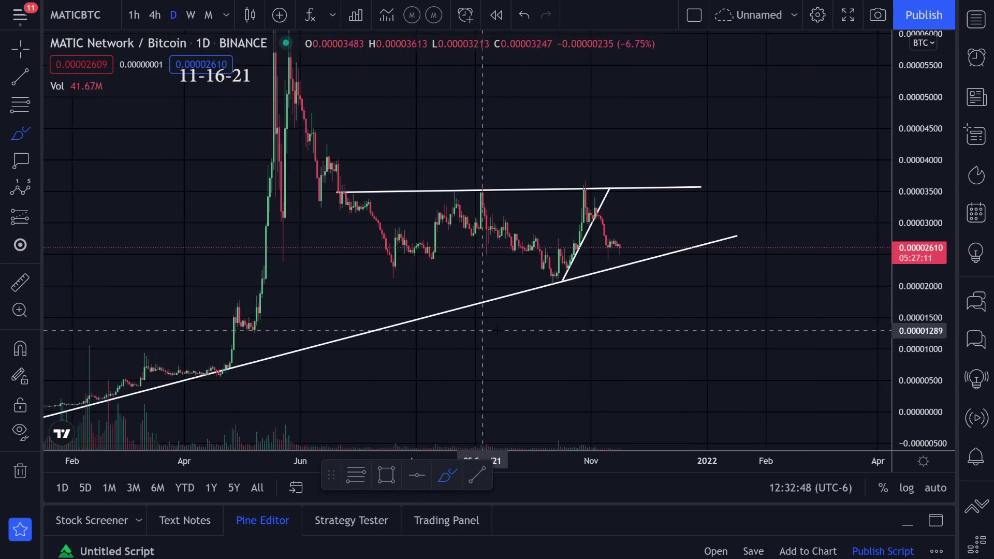
pyautogui.click(35, 134)
pyautogui.click(78, 133)
pyautogui.moveTo(356, 187)
pyautogui.mouseDown()
pyautogui.moveTo(334, 190)
pyautogui.moveTo(348, 187)
pyautogui.mouseUp()
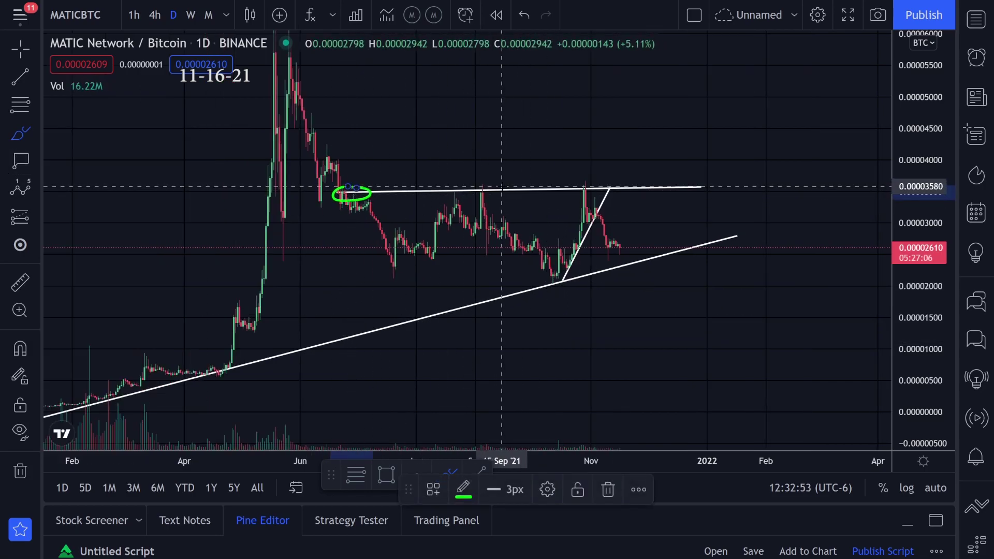
pyautogui.moveTo(499, 186); pyautogui.dragTo(491, 186)
pyautogui.moveTo(590, 185); pyautogui.dragTo(588, 184)
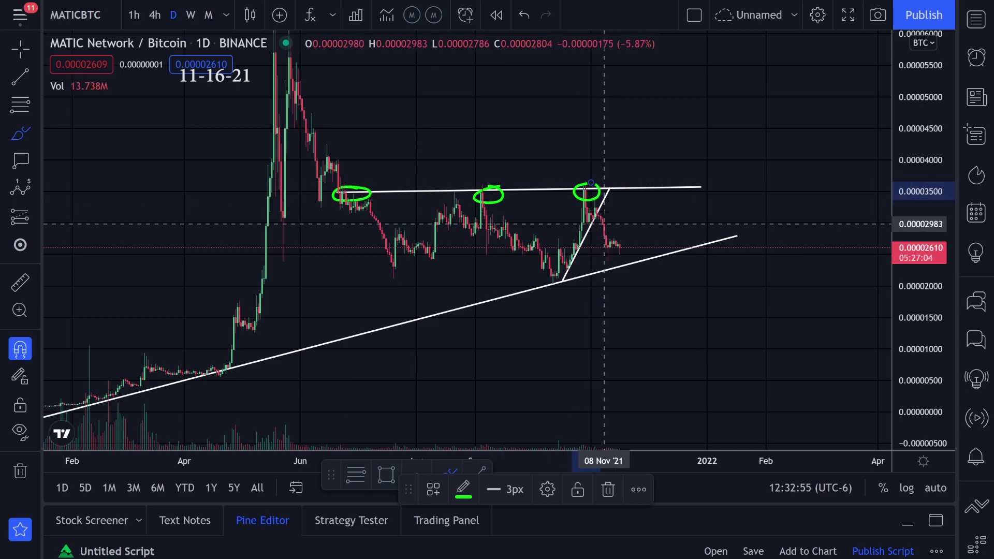
pyautogui.hotkey('ctrl', 'z')
pyautogui.hotkey('ctrl', 'z')
pyautogui.hotkey('ctrl', 'z')
# Step: Trace the MATICBTC resistance line and mark the ascending trend line's touch before the 2021 rally with the brush, undoing each mark
pyautogui.moveTo(322, 194); pyautogui.dragTo(676, 185)
pyautogui.hotkey('ctrl', 'z')
pyautogui.scroll(-3, 290, 337)
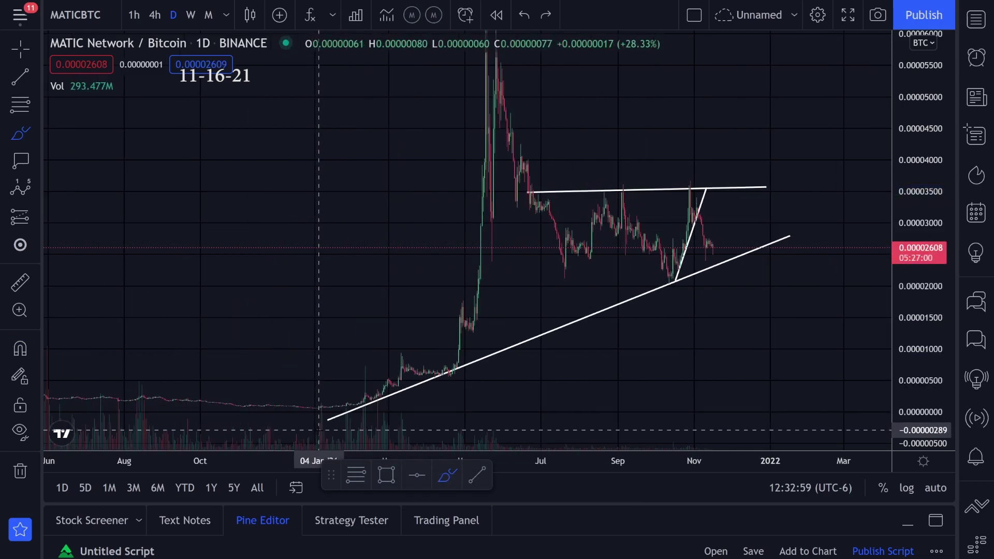
pyautogui.moveTo(444, 362); pyautogui.dragTo(445, 363)
pyautogui.hotkey('ctrl', 'z')
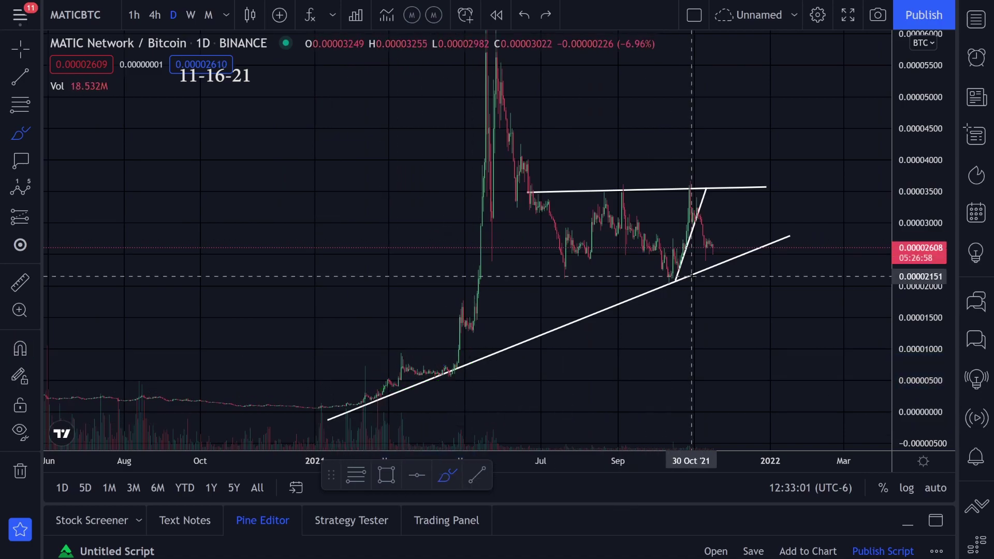
# Step: Mark the October low, trace the October rally and the November decline with the brush, and undo the strokes
pyautogui.moveTo(679, 268); pyautogui.dragTo(679, 279)
pyautogui.hotkey('ctrl', 'z')
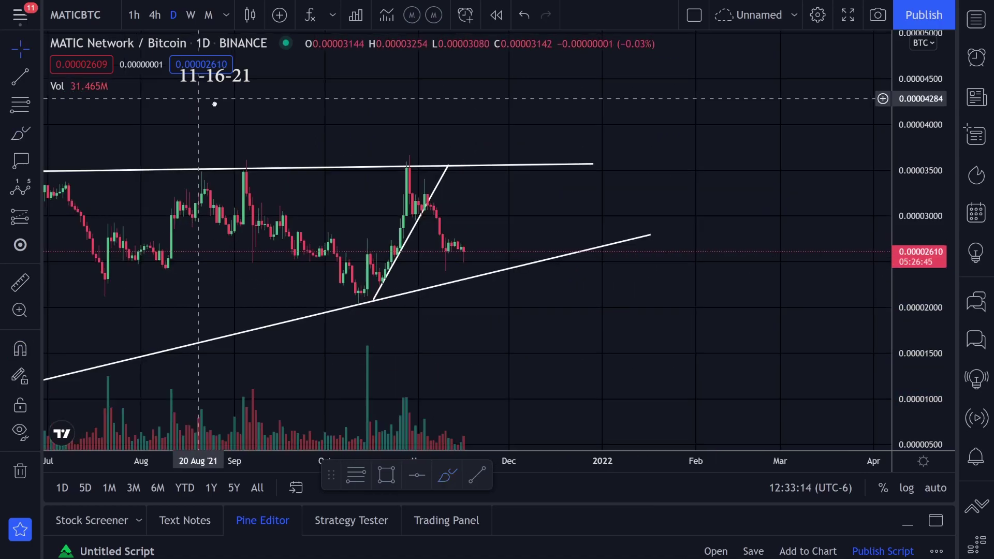
pyautogui.moveTo(196, 98); pyautogui.dragTo(333, 102)
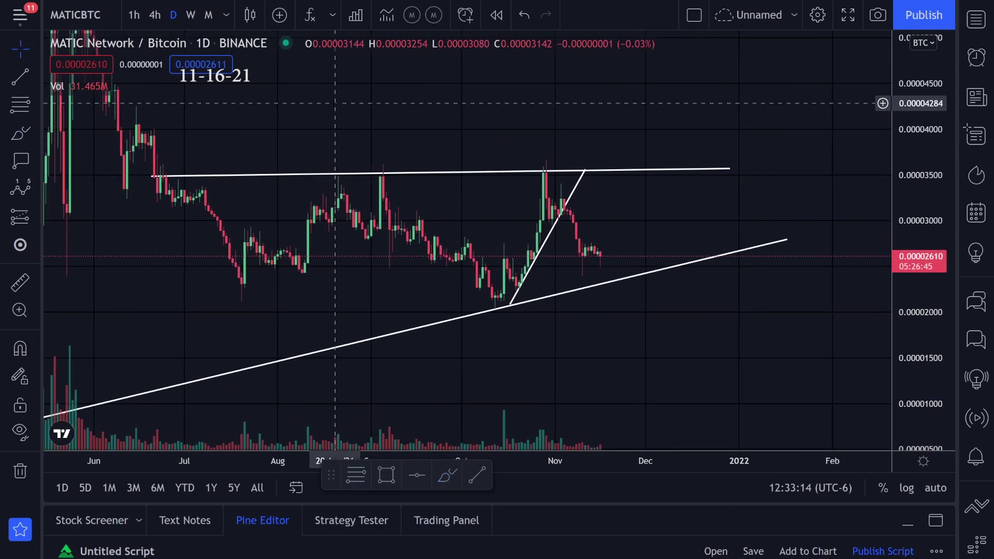
pyautogui.scroll(2, 472, 151)
pyautogui.moveTo(427, 114); pyautogui.dragTo(492, 105)
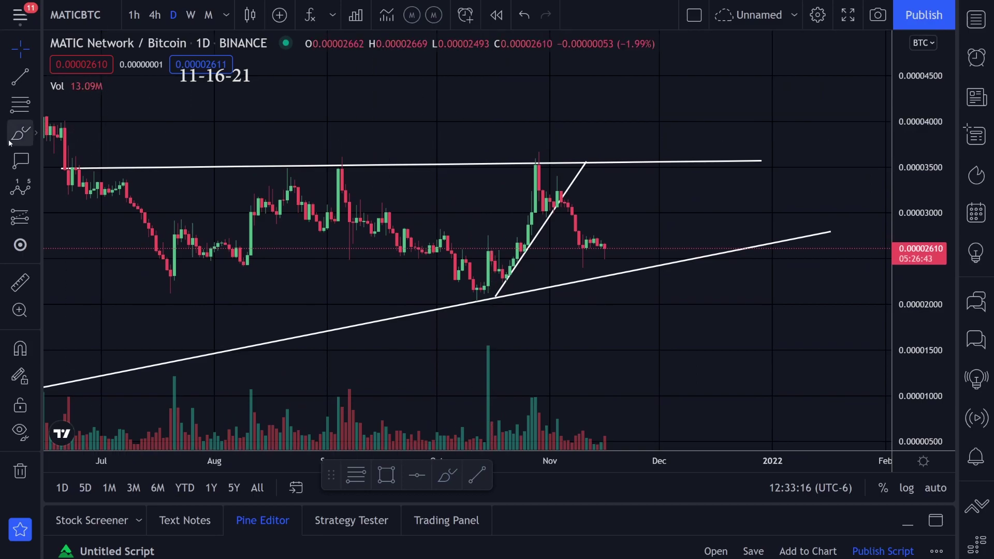
pyautogui.click(15, 134)
pyautogui.moveTo(497, 280); pyautogui.dragTo(544, 203)
pyautogui.moveTo(535, 165); pyautogui.dragTo(606, 240)
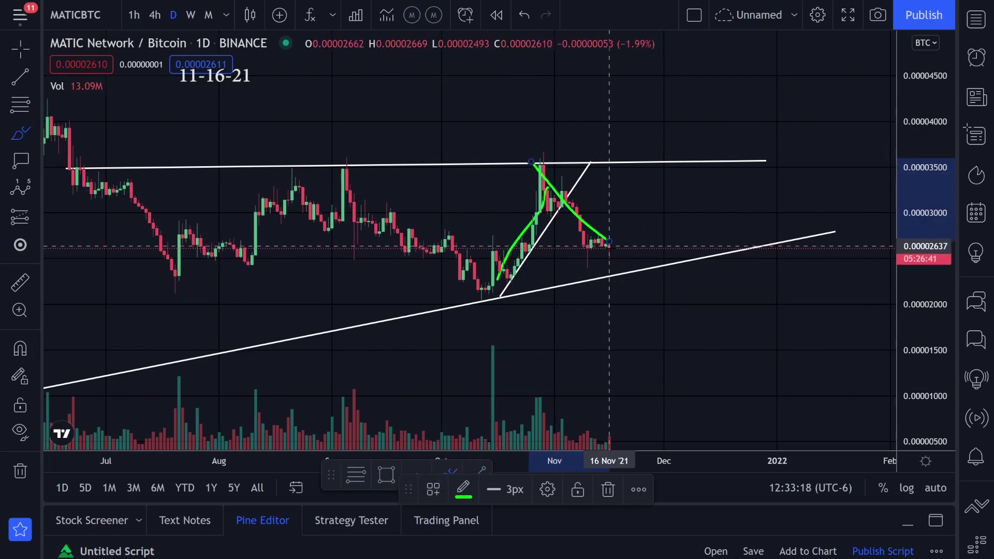
pyautogui.hotkey('ctrl', 'z')
pyautogui.hotkey('ctrl', 'z')
# Step: Brush over the rise from the October low and the fall from the late-October peak to mid-November, and undo the strokes
pyautogui.moveTo(506, 278)
pyautogui.mouseDown()
pyautogui.moveTo(554, 189)
pyautogui.moveTo(533, 175)
pyautogui.moveTo(616, 258)
pyautogui.mouseUp()
pyautogui.hotkey('ctrl', 'z')
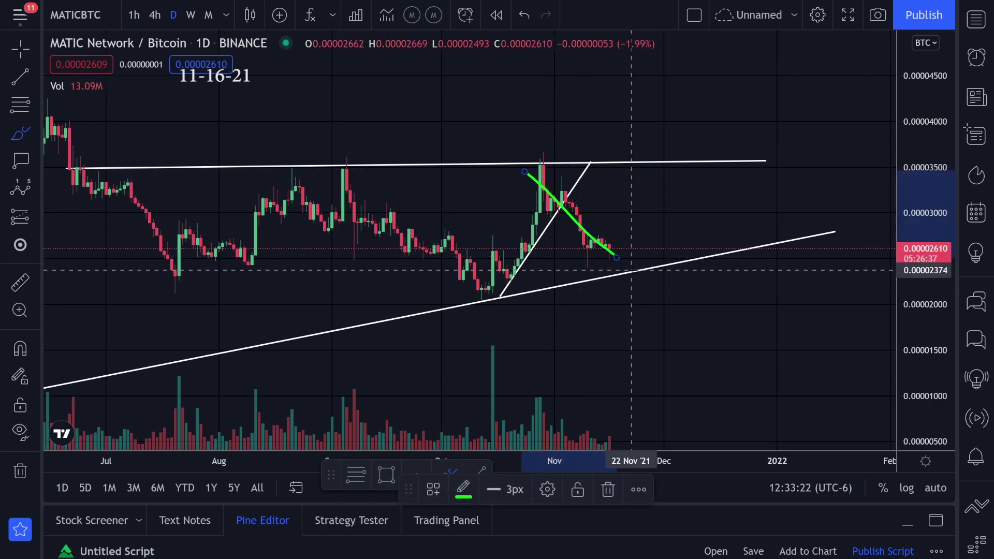
pyautogui.hotkey('ctrl', 'z')
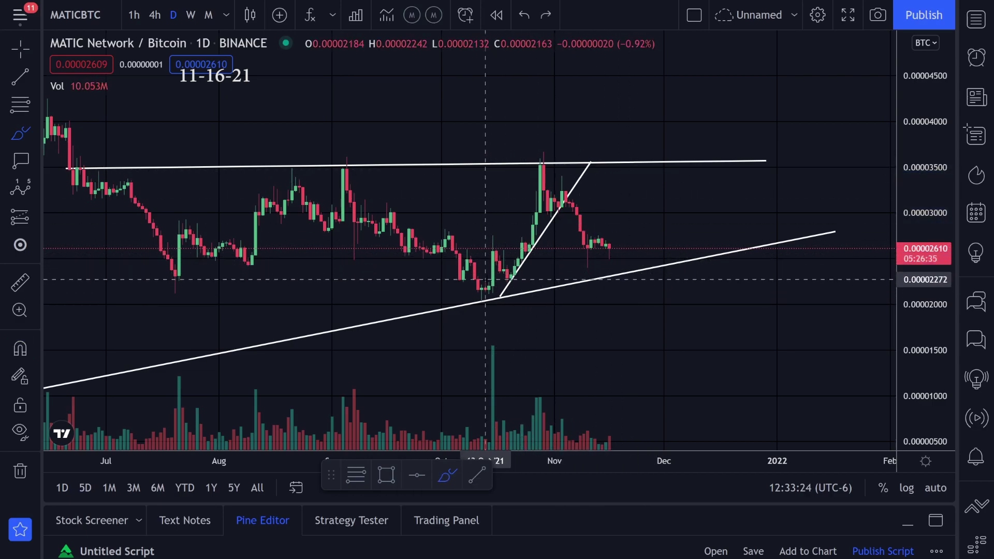
# Step: Sketch the rally and the break of the short ascending trend line, circle the break point, trace the decline, and clear the brush marks
pyautogui.moveTo(489, 289); pyautogui.dragTo(565, 176)
pyautogui.hotkey('ctrl', 'z')
pyautogui.hotkey('ctrl', 'y')
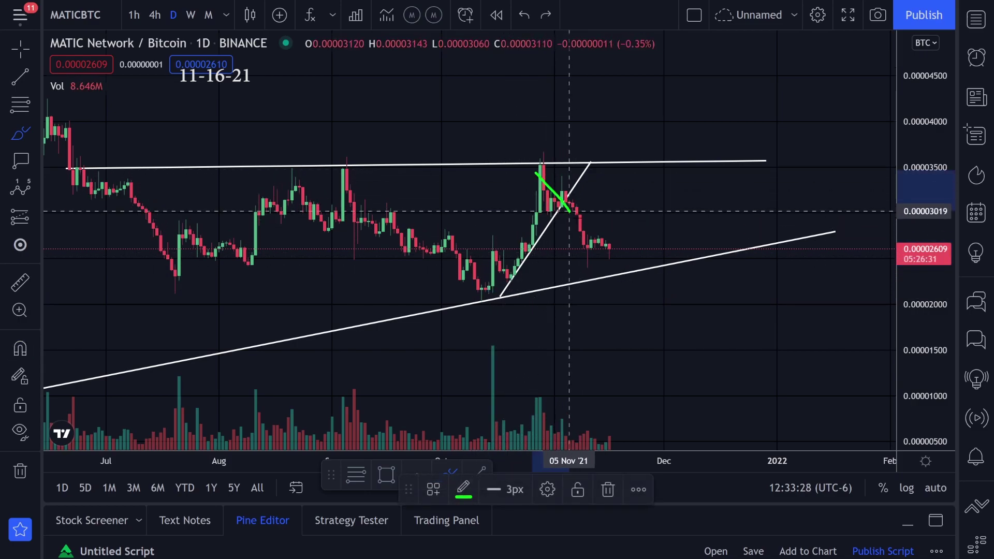
pyautogui.hotkey('ctrl', 'z')
pyautogui.moveTo(562, 231); pyautogui.dragTo(558, 204)
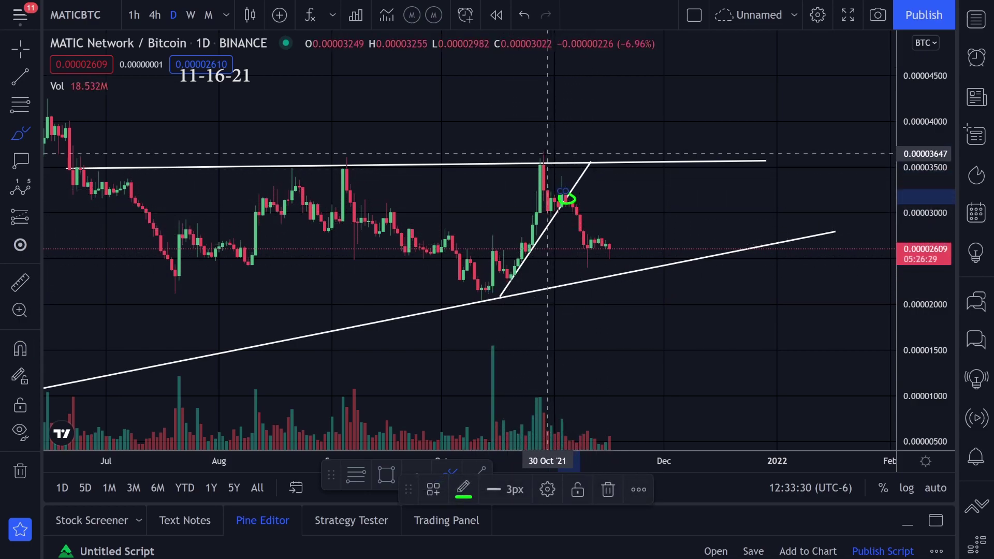
pyautogui.moveTo(535, 169); pyautogui.dragTo(620, 264)
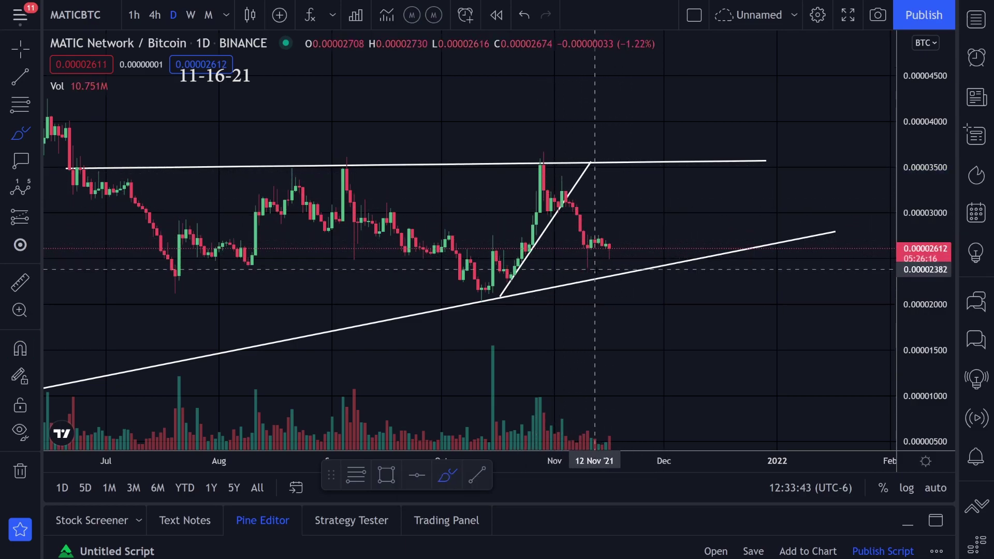
# Step: Reposition the short ascending trend line to descend from the 29 Oct '21 peak at 0.00003528 to about 0.00002442 on 21 Nov '21
pyautogui.moveTo(94, 80)
pyautogui.click(16, 77)
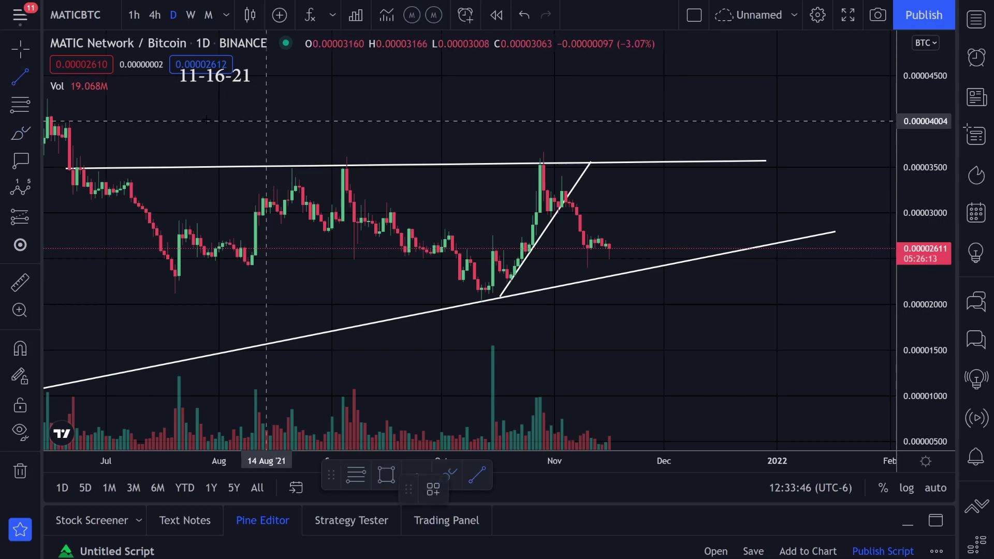
pyautogui.click(9, 58)
pyautogui.moveTo(500, 297)
pyautogui.mouseDown()
pyautogui.moveTo(547, 154)
pyautogui.moveTo(601, 203)
pyautogui.moveTo(627, 264)
pyautogui.mouseUp()
pyautogui.scroll(1, 624, 319)
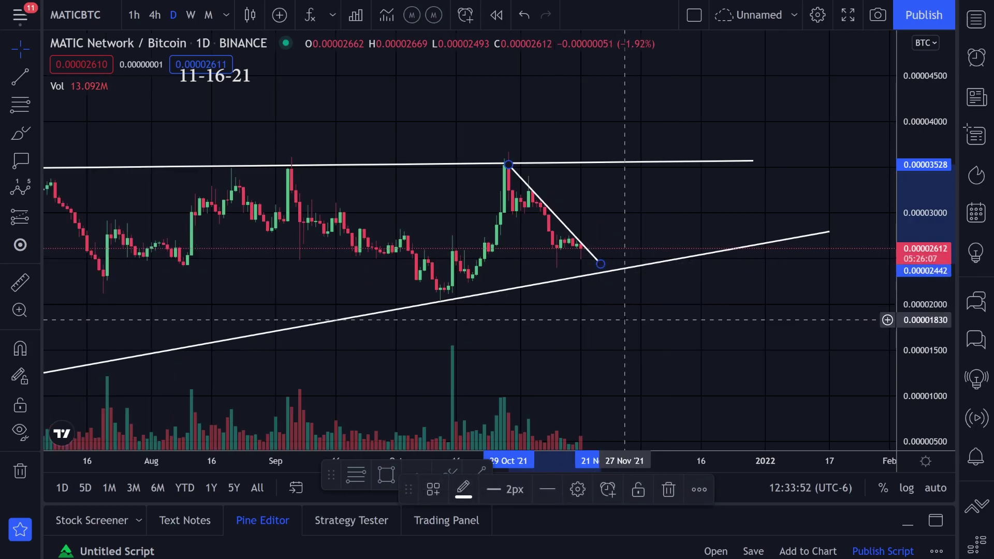
# Step: Sketch the stepped decline beneath the descending trend line and a rebound above it with the brush twice, undoing both paths
pyautogui.click(20, 134)
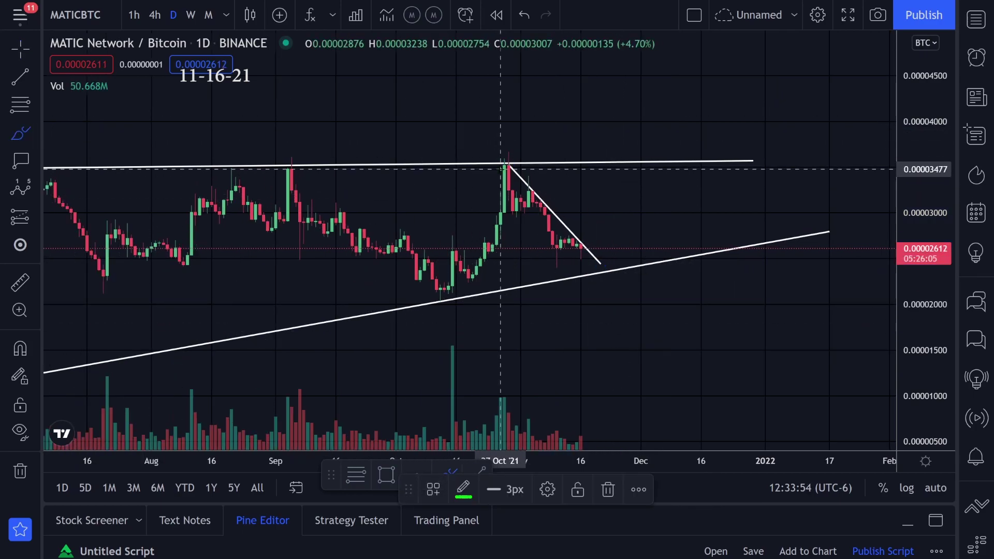
pyautogui.moveTo(502, 171)
pyautogui.mouseDown()
pyautogui.moveTo(568, 245)
pyautogui.moveTo(616, 222)
pyautogui.mouseUp()
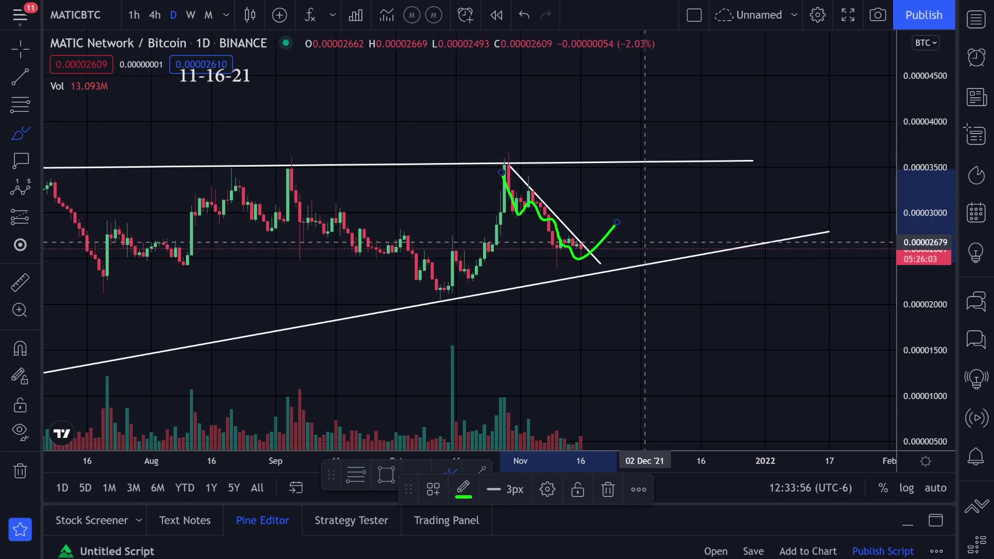
pyautogui.hotkey('ctrl', 'z')
pyautogui.moveTo(500, 171)
pyautogui.mouseDown()
pyautogui.moveTo(593, 263)
pyautogui.moveTo(613, 204)
pyautogui.moveTo(637, 206)
pyautogui.mouseUp()
pyautogui.hotkey('ctrl', 'z')
pyautogui.hotkey('ctrl', 'z')
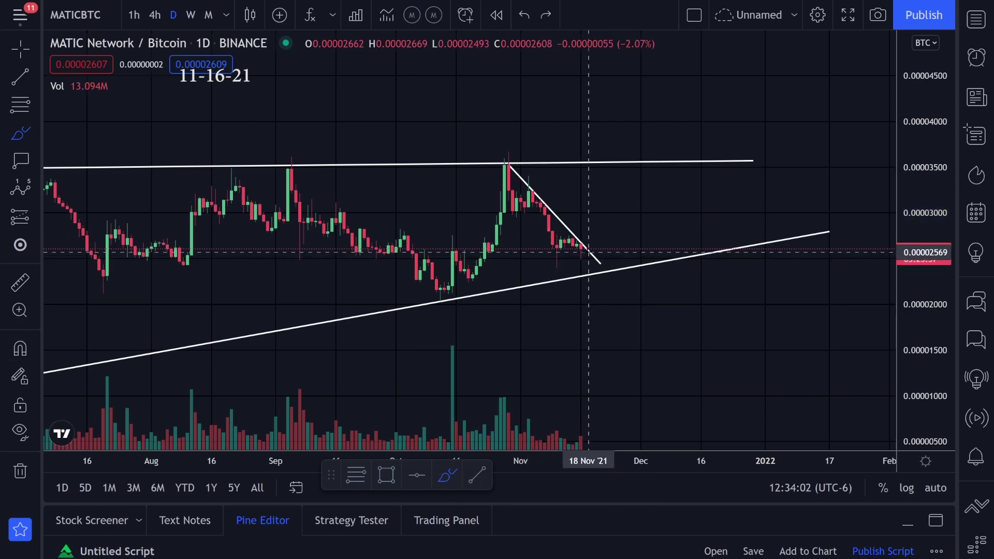
# Step: Sketch an upward breakout from the latest candle at the descending trend line with the brush, and undo it
pyautogui.moveTo(586, 253)
pyautogui.mouseDown()
pyautogui.moveTo(612, 235)
pyautogui.moveTo(573, 262)
pyautogui.moveTo(637, 219)
pyautogui.mouseUp()
pyautogui.hotkey('ctrl', 'z')
pyautogui.hotkey('ctrl', 'z')
# Step: Circle the ascending trend line's spring and October touches, sketch a drop below the line from the current price, and undo all three marks
pyautogui.scroll(-5, 599, 273)
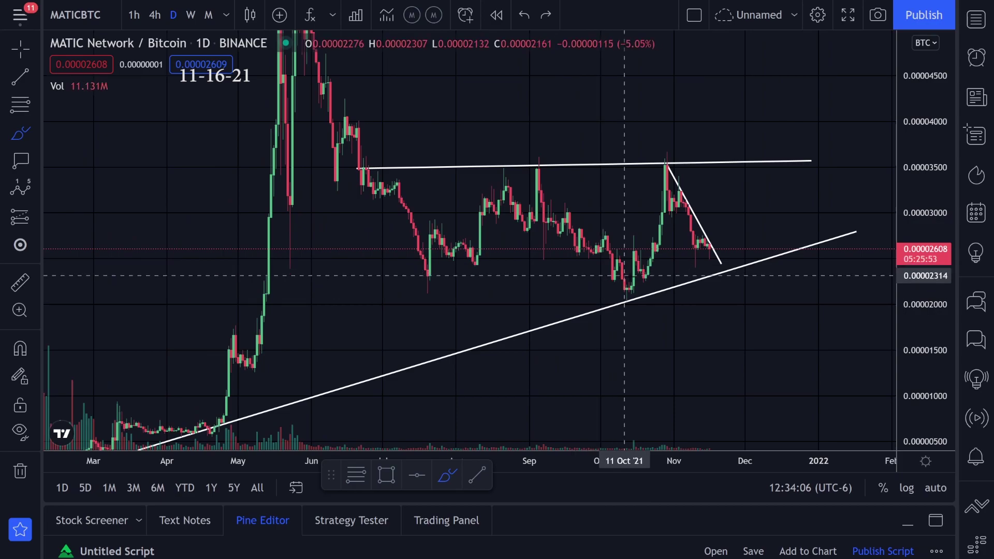
pyautogui.scroll(-5, 747, 273)
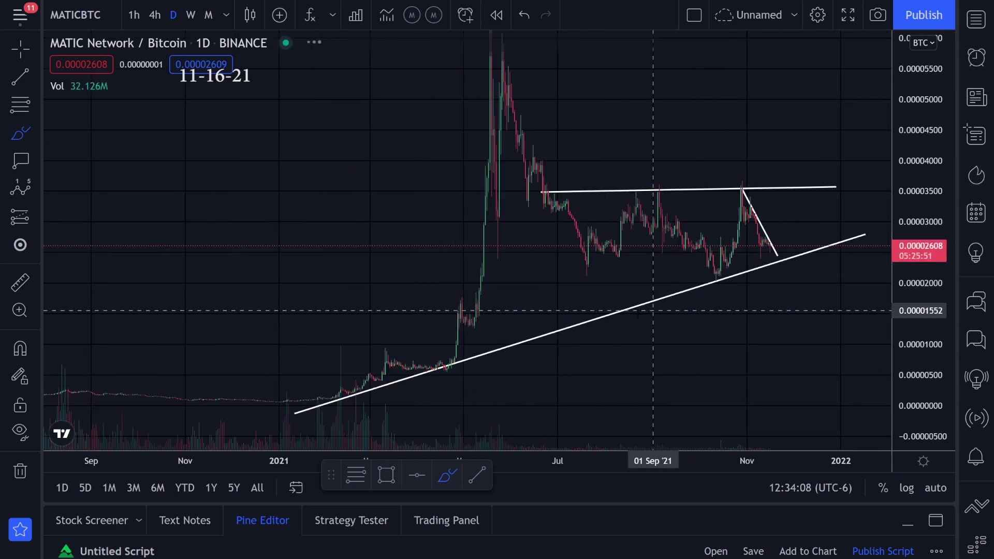
pyautogui.moveTo(460, 350); pyautogui.dragTo(459, 363)
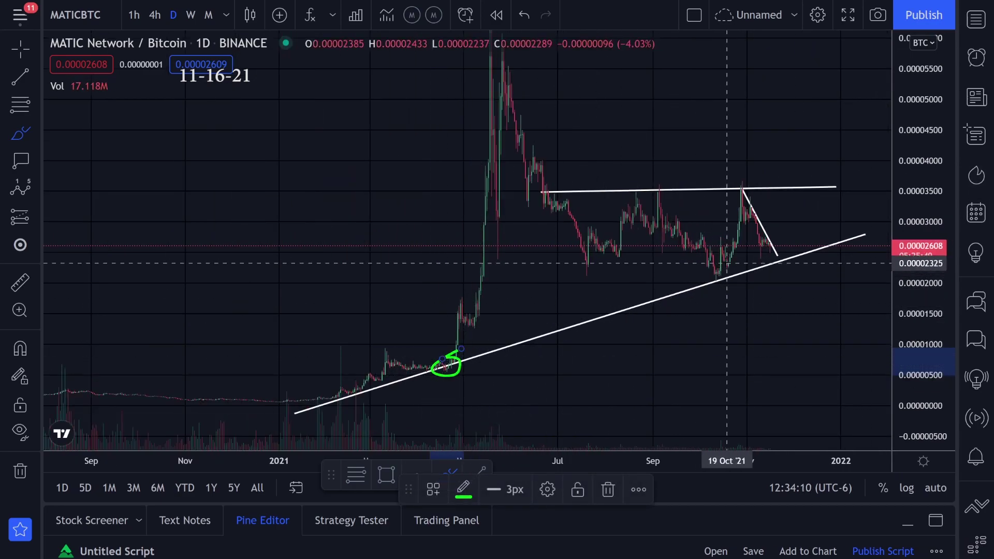
pyautogui.moveTo(723, 260)
pyautogui.mouseDown()
pyautogui.moveTo(777, 279)
pyautogui.moveTo(790, 307)
pyautogui.mouseUp()
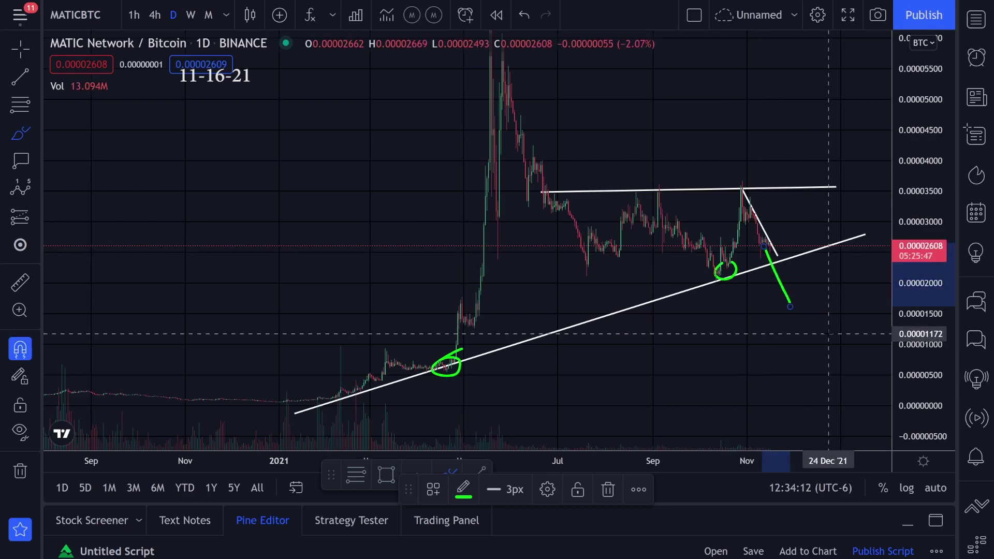
pyautogui.hotkey('ctrl', 'z')
pyautogui.hotkey('ctrl', 'z')
pyautogui.hotkey('ctrl', 'z')
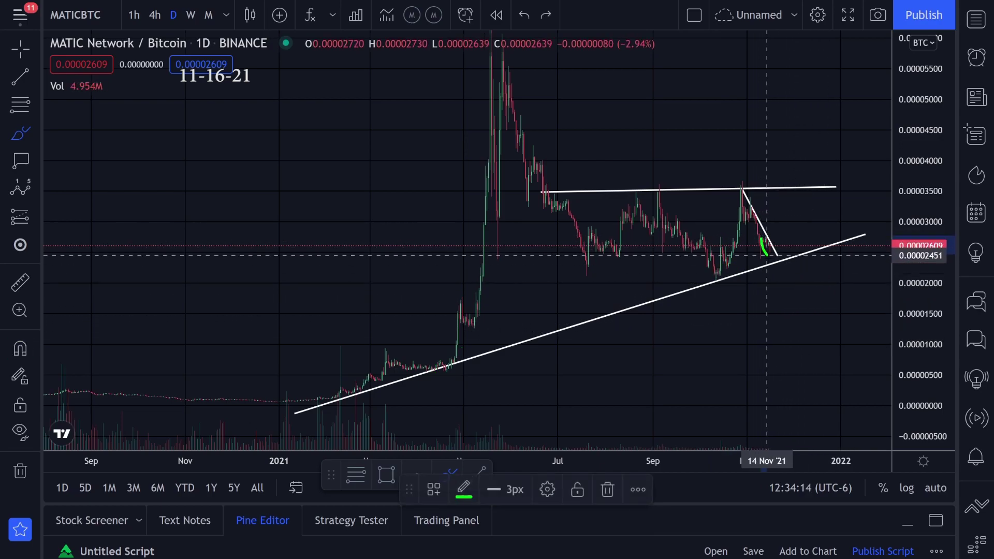
# Step: Sketch drops through the ascending trend line from the current price and from the late-October peak, undoing both strokes
pyautogui.moveTo(767, 255); pyautogui.dragTo(804, 345)
pyautogui.hotkey('ctrl', 'z')
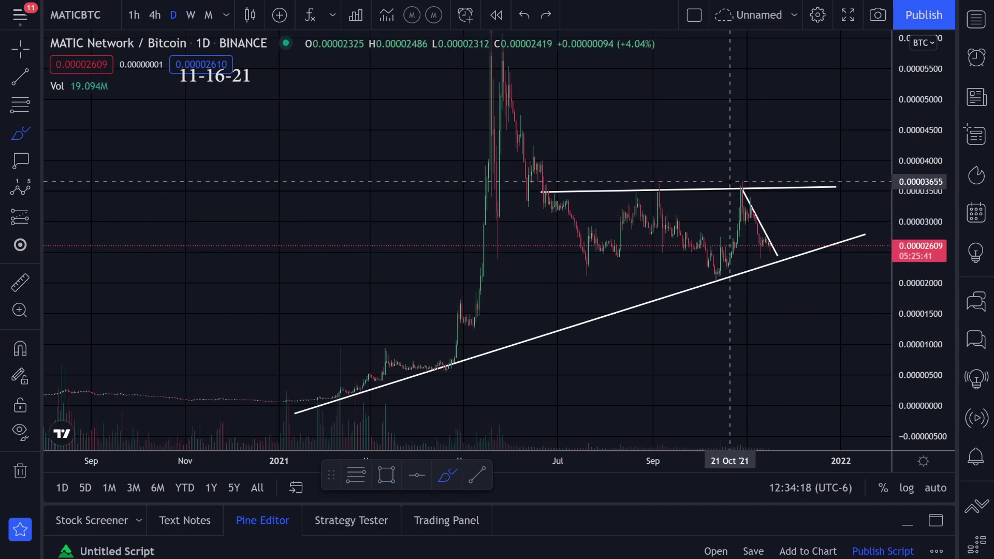
pyautogui.moveTo(731, 184); pyautogui.dragTo(785, 277)
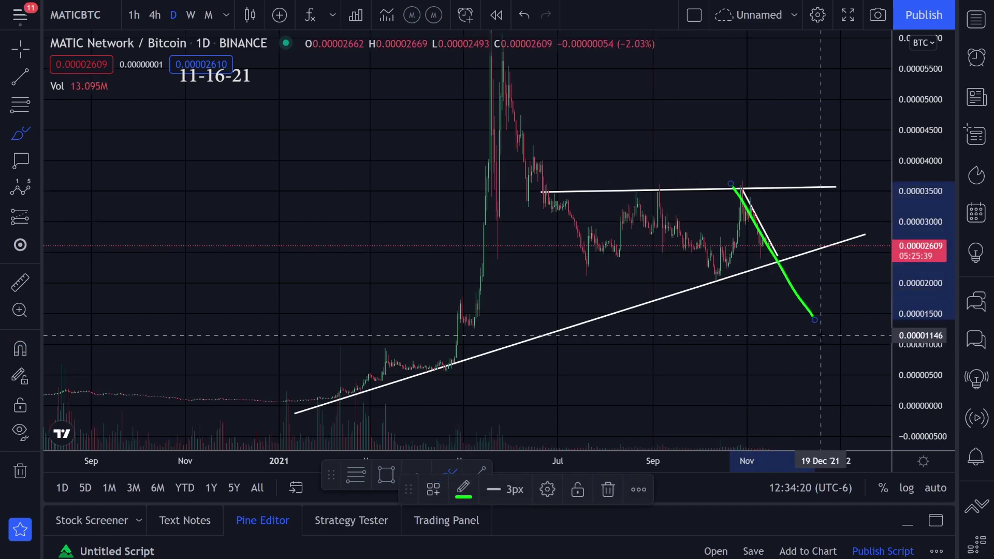
pyautogui.hotkey('ctrl', 'z')
# Step: Trace the October rally to the resistance line, circle the mid-October low, mark the late-October peak, and undo the brush marks
pyautogui.scroll(3, 759, 293)
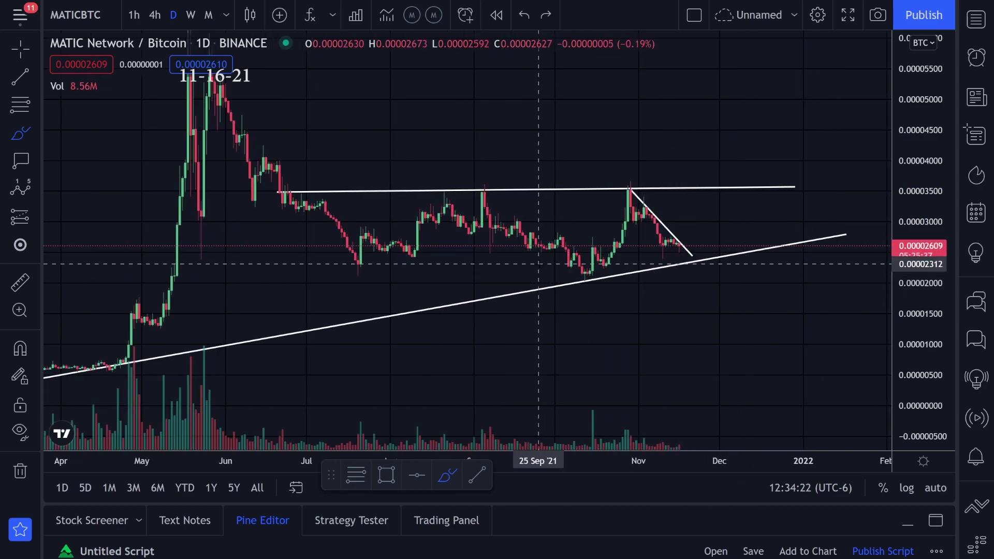
pyautogui.moveTo(565, 282)
pyautogui.mouseDown()
pyautogui.moveTo(594, 275)
pyautogui.moveTo(633, 161)
pyautogui.mouseUp()
pyautogui.hotkey('ctrl', 'z')
pyautogui.moveTo(582, 267); pyautogui.dragTo(585, 268)
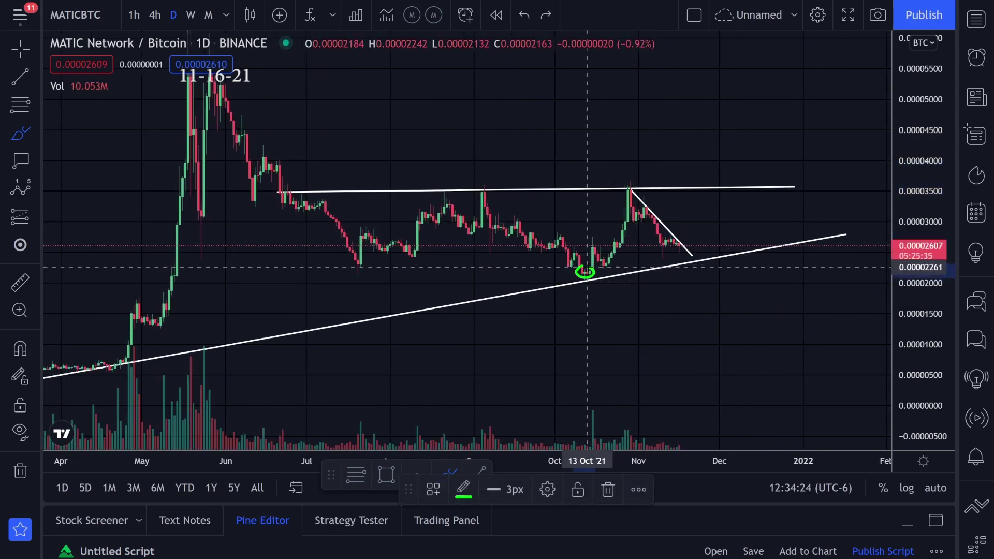
pyautogui.moveTo(617, 181); pyautogui.dragTo(633, 177)
pyautogui.hotkey('ctrl', 'z')
pyautogui.hotkey('ctrl', 'z')
pyautogui.hotkey('ctrl', 'z')
pyautogui.hotkey('ctrl', 'z')
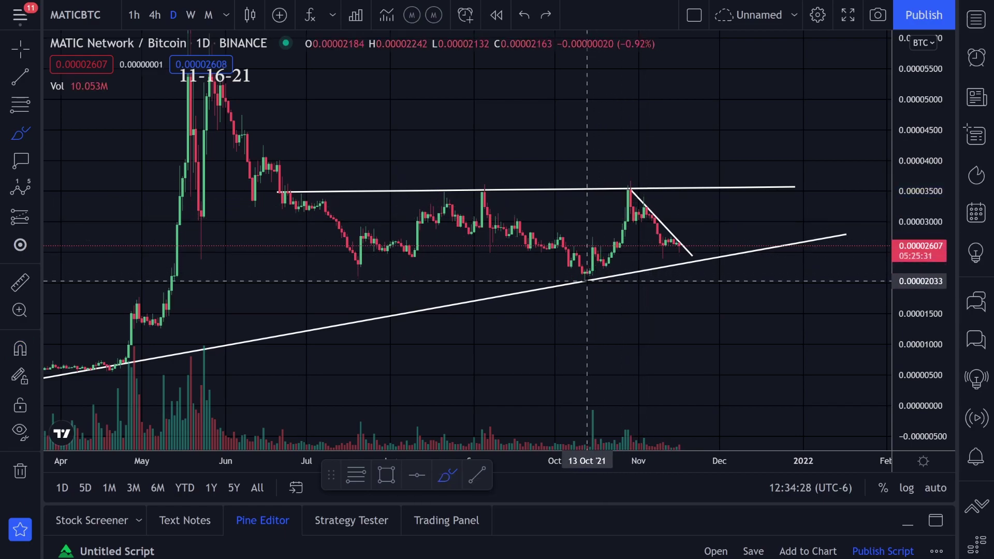
# Step: Mark the ascending support, the September-to-October resistance touches and the October rise with the brush, undoing each mark
pyautogui.moveTo(587, 282)
pyautogui.mouseDown()
pyautogui.moveTo(642, 202)
pyautogui.moveTo(673, 275)
pyautogui.mouseUp()
pyautogui.hotkey('ctrl', 'z')
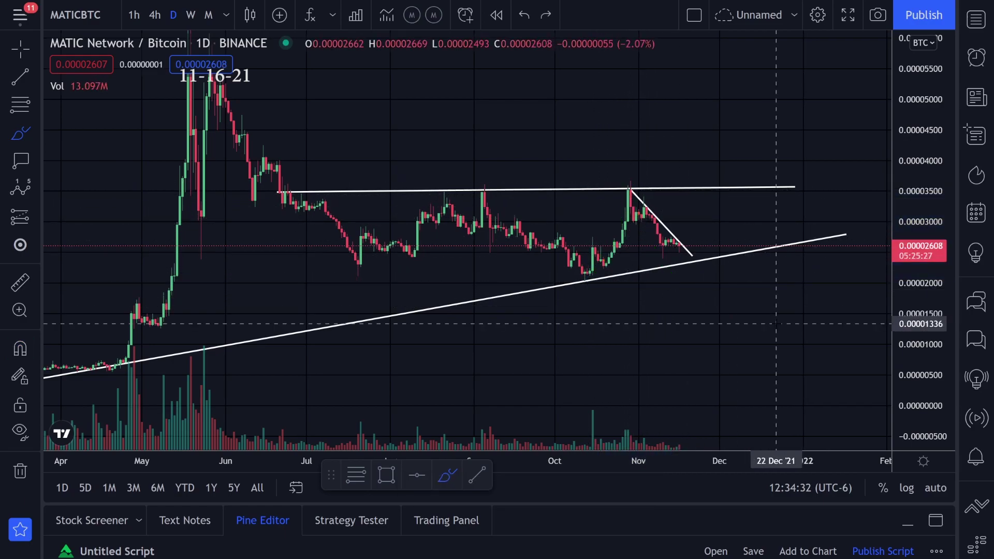
pyautogui.moveTo(484, 192)
pyautogui.mouseDown()
pyautogui.moveTo(600, 277)
pyautogui.moveTo(635, 180)
pyautogui.mouseUp()
pyautogui.hotkey('ctrl', 'z')
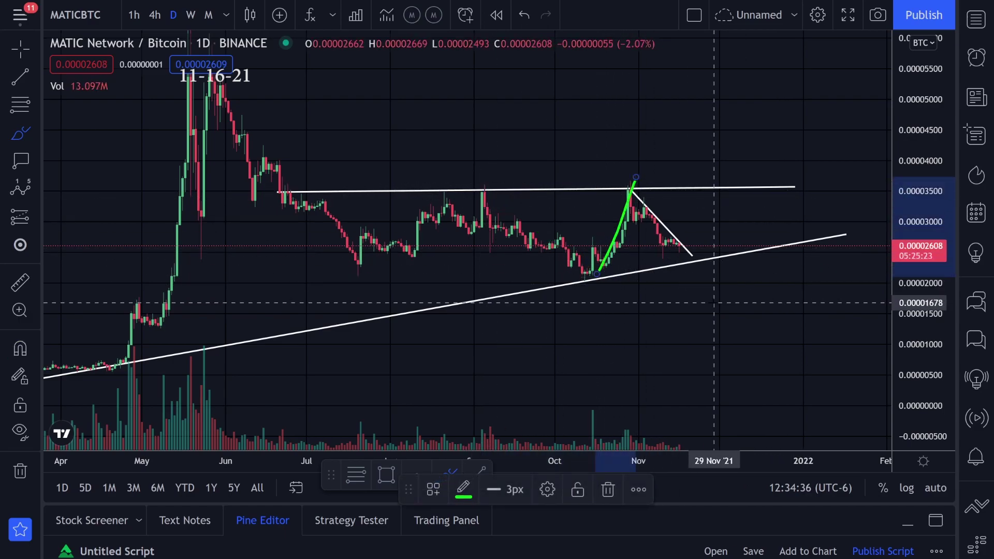
pyautogui.hotkey('ctrl', 'z')
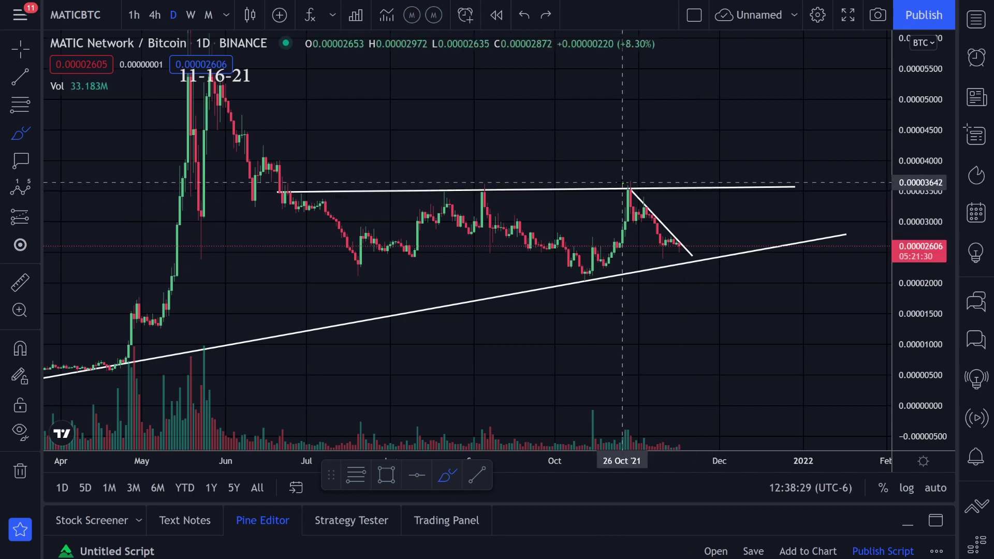
# Step: Sketch the decline and rebounds past the descending trend line, circle the line's lower end, and remove all the brush strokes
pyautogui.moveTo(623, 185); pyautogui.dragTo(681, 254)
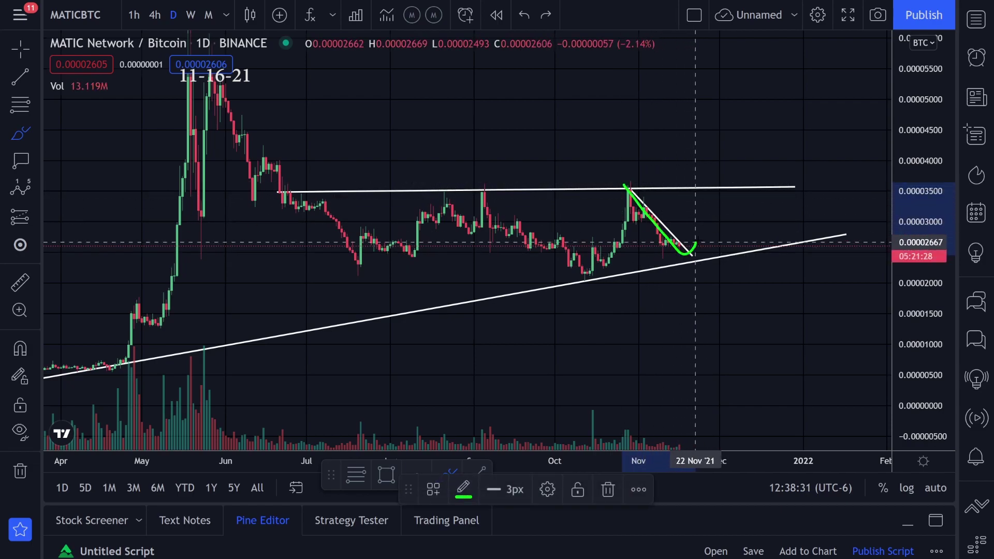
pyautogui.press('Delete')
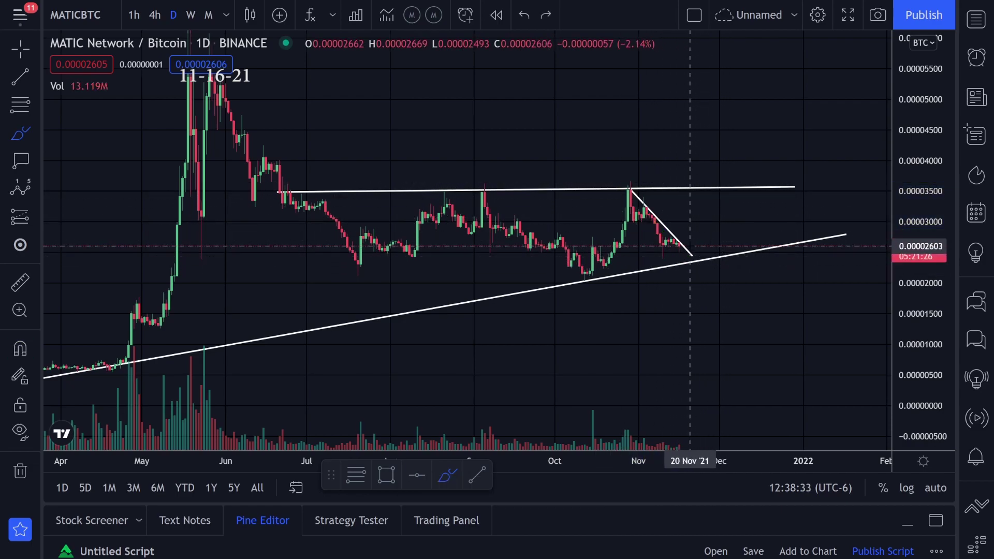
pyautogui.moveTo(684, 247)
pyautogui.mouseDown()
pyautogui.moveTo(698, 257)
pyautogui.moveTo(691, 263)
pyautogui.moveTo(711, 227)
pyautogui.mouseUp()
pyautogui.press('Delete')
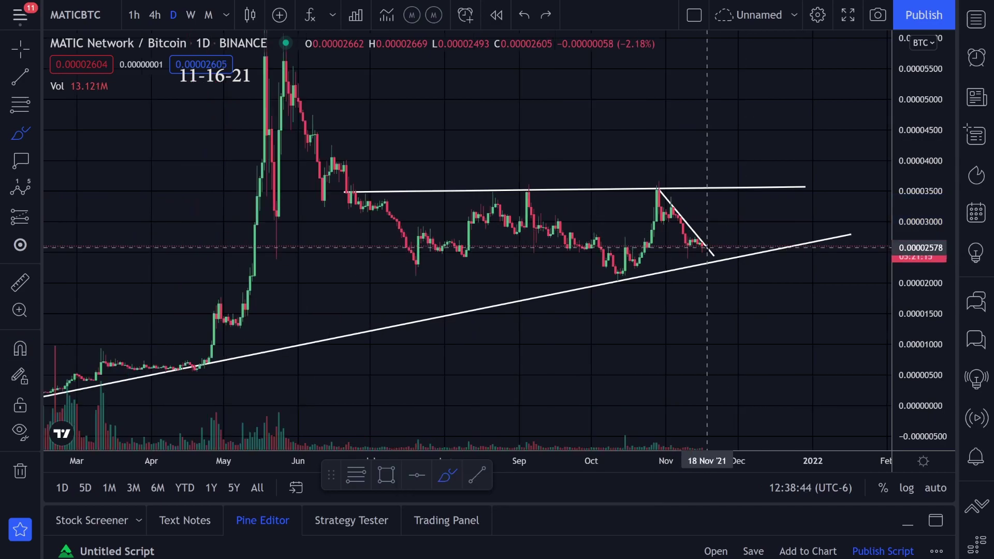
pyautogui.moveTo(700, 247)
pyautogui.mouseDown()
pyautogui.moveTo(703, 261)
pyautogui.moveTo(698, 252)
pyautogui.moveTo(739, 216)
pyautogui.mouseUp()
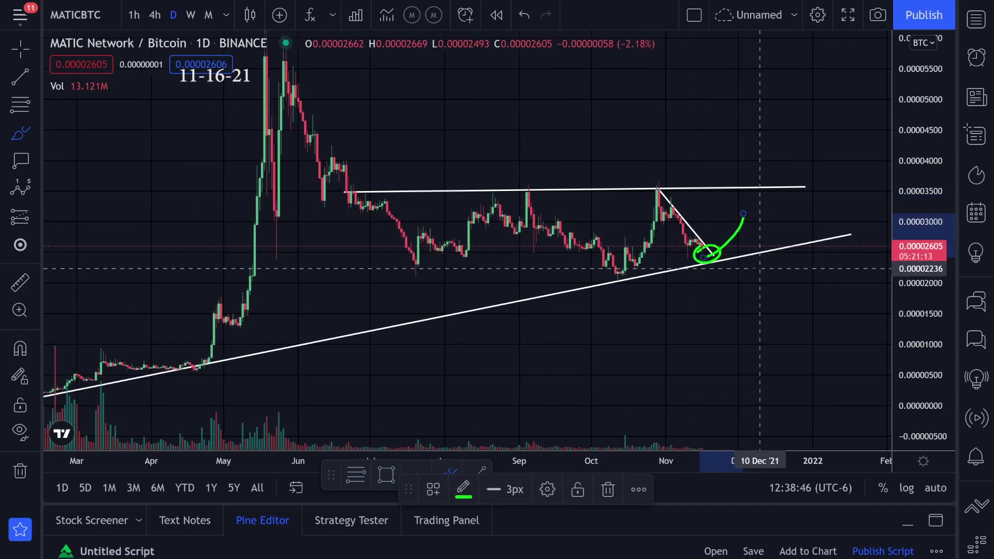
pyautogui.hotkey('ctrl', 'z')
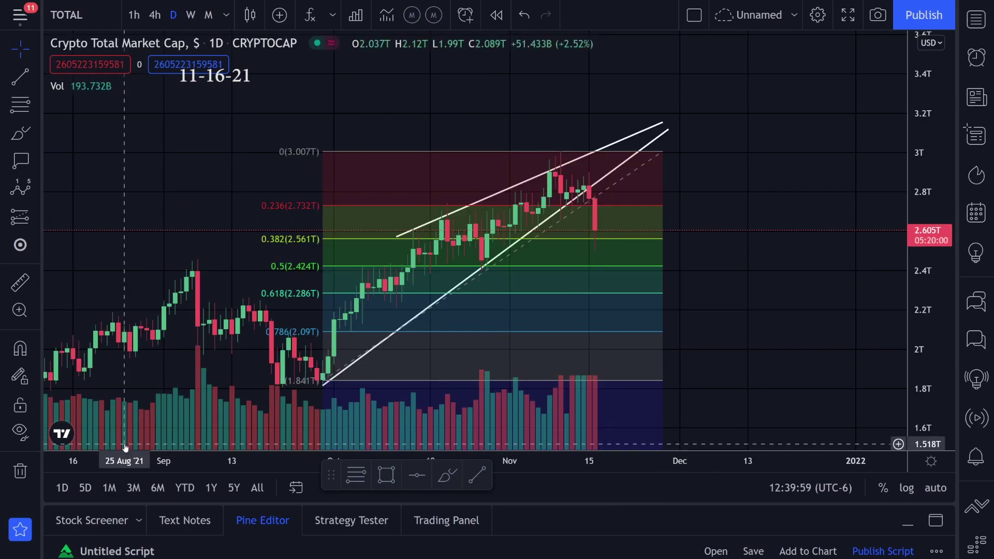
# Step: Trace the price swings between the two rising trend lines from late October to mid-November on the TOTAL chart with the brush
pyautogui.scroll(2, 481, 369)
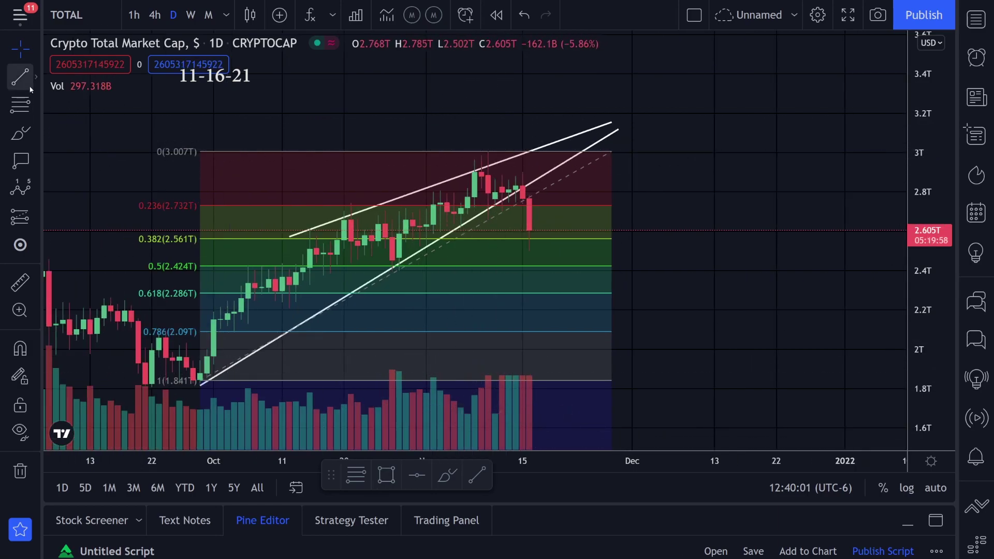
pyautogui.moveTo(241, 115); pyautogui.dragTo(315, 113)
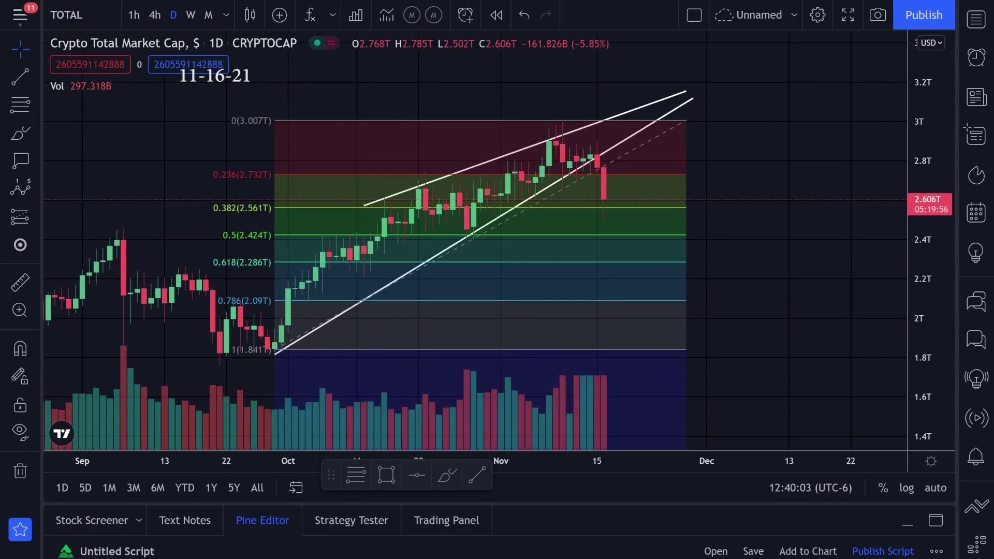
pyautogui.click(20, 134)
pyautogui.moveTo(422, 186)
pyautogui.mouseDown()
pyautogui.moveTo(440, 195)
pyautogui.moveTo(508, 158)
pyautogui.moveTo(583, 166)
pyautogui.mouseUp()
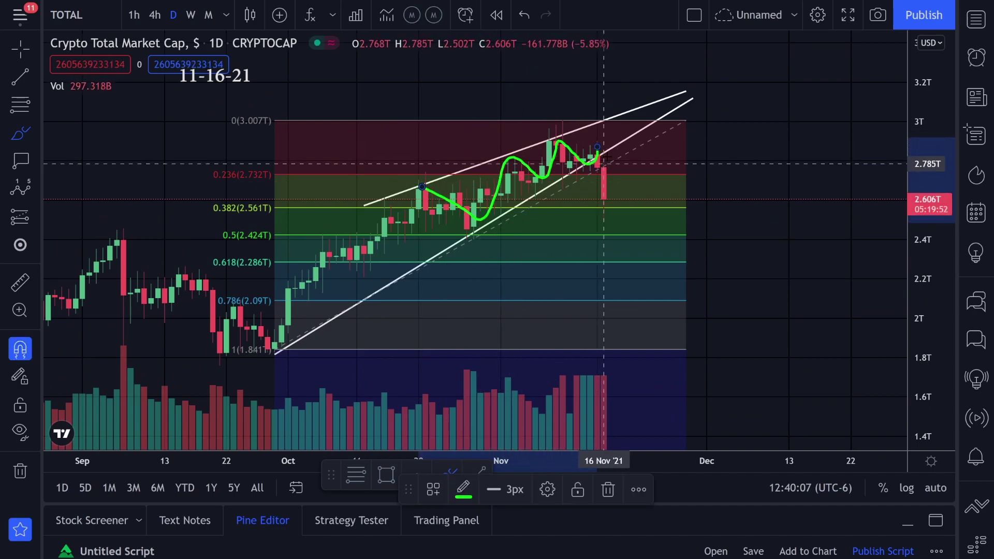
# Step: Undo the price-swing trace, circle the late-October low on the rising trend line with the brush, and remove the circle
pyautogui.hotkey('ctrl', 'z')
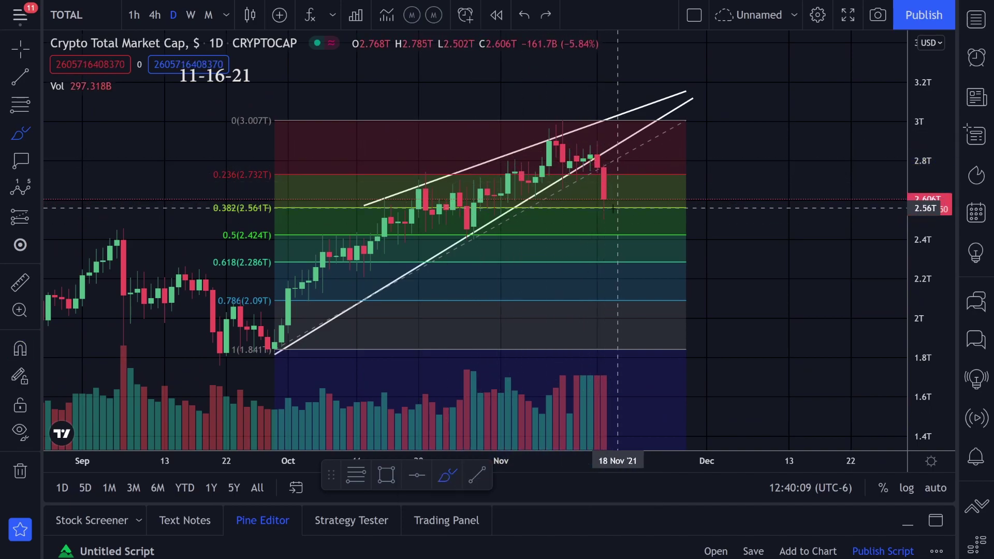
pyautogui.scroll(-2, 617, 208)
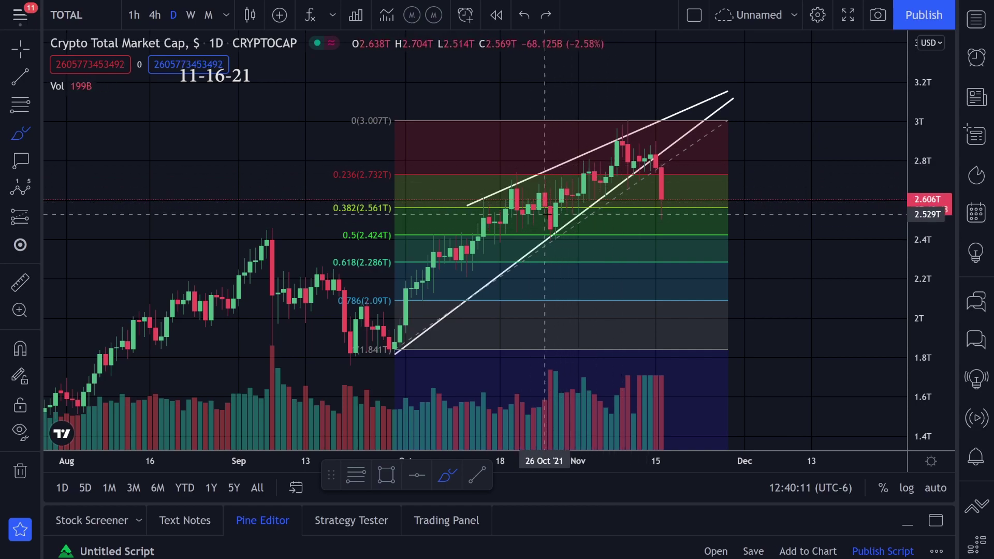
pyautogui.moveTo(568, 225); pyautogui.dragTo(570, 231)
pyautogui.hotkey('ctrl', 'z')
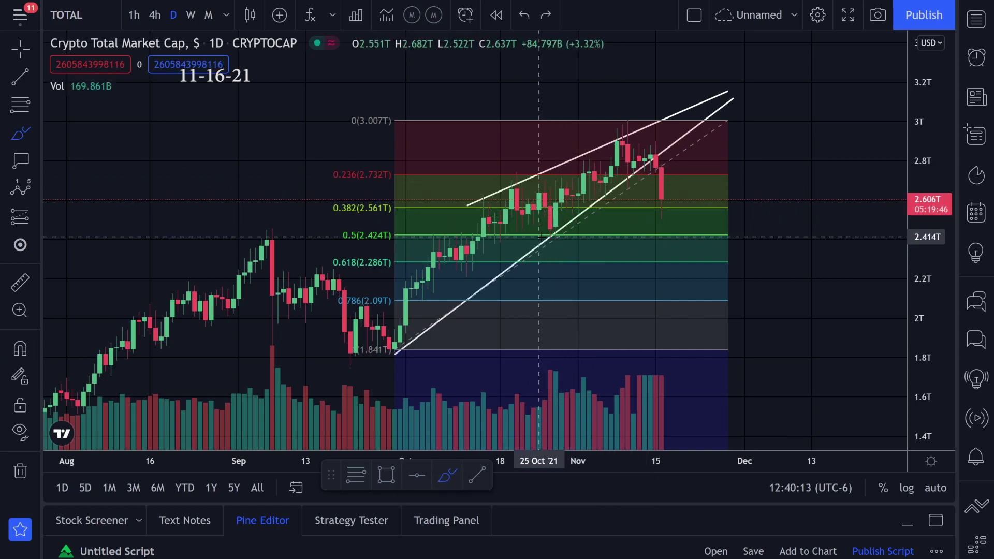
pyautogui.hotkey('ctrl', 'y')
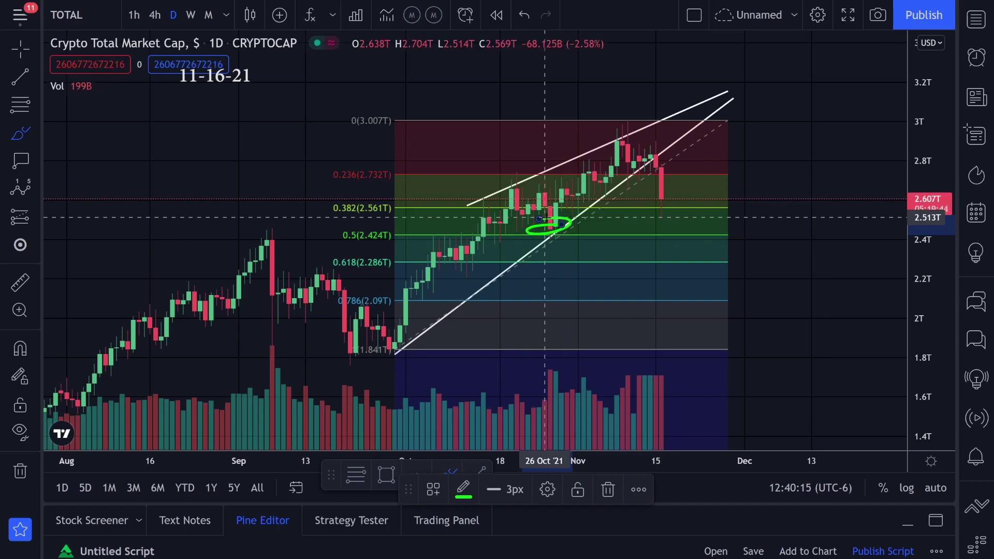
pyautogui.hotkey('ctrl', 'z')
# Step: Brush a nearly horizontal line along the late-October low from mid-October to early November, and undo the stroke
pyautogui.moveTo(489, 219)
pyautogui.mouseDown()
pyautogui.moveTo(506, 236)
pyautogui.moveTo(591, 223)
pyautogui.mouseUp()
pyautogui.hotkey('ctrl', 'z')
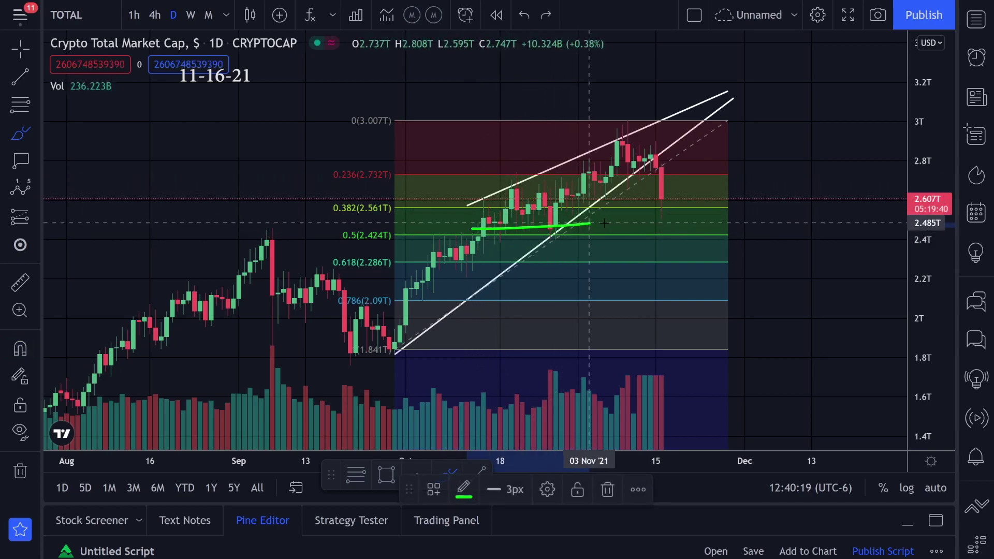
pyautogui.hotkey('ctrl', 'z')
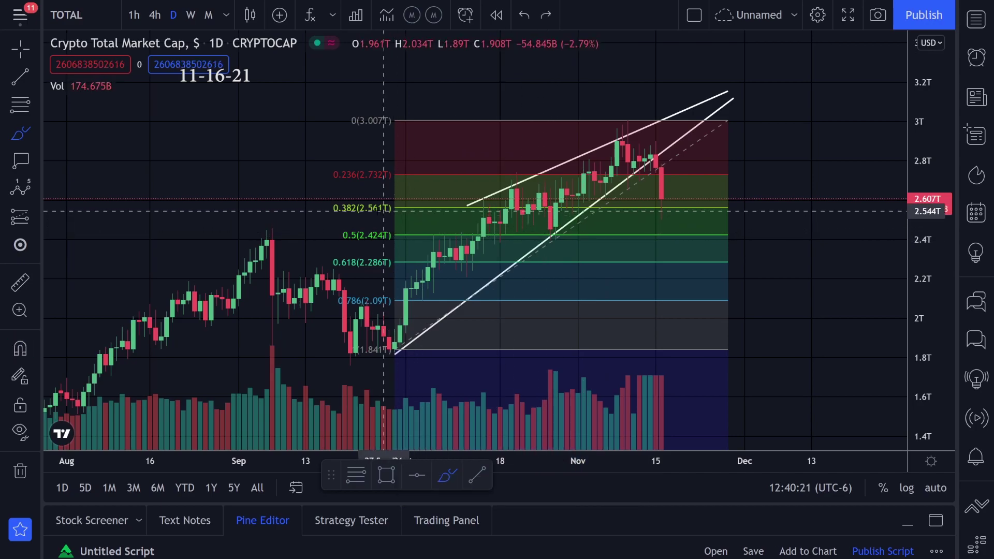
pyautogui.hotkey('ctrl', 'y')
pyautogui.hotkey('ctrl', 'z')
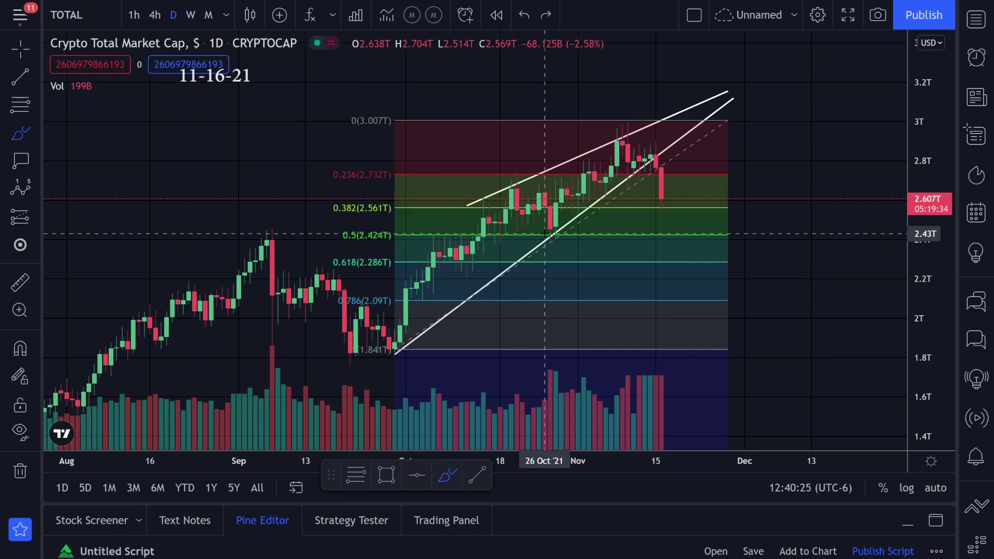
# Step: Mark the 0.5 Fibonacci level, sketch a possible dip to it and rebound until late November, and undo both strokes
pyautogui.moveTo(544, 234); pyautogui.dragTo(717, 234)
pyautogui.hotkey('ctrl', 'z')
pyautogui.moveTo(662, 179); pyautogui.dragTo(667, 209)
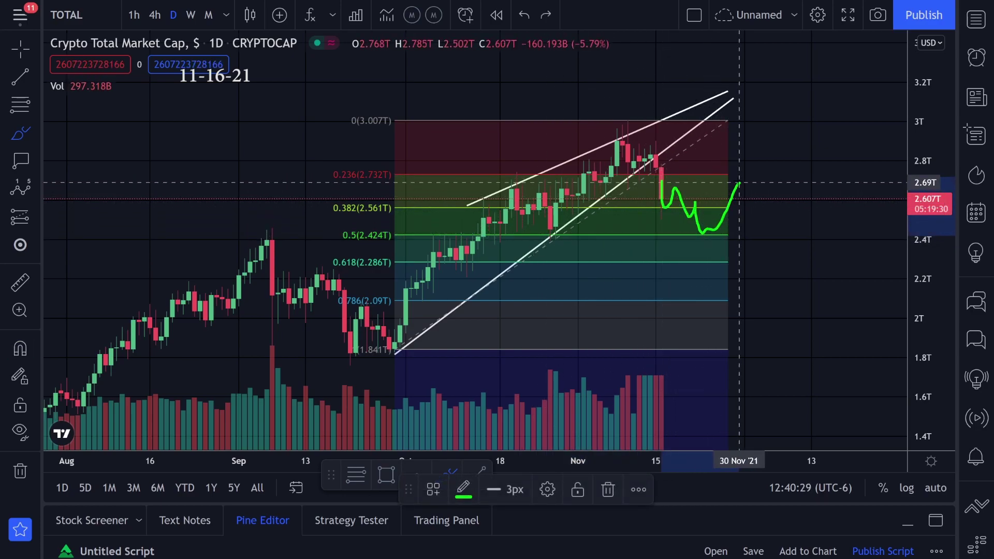
pyautogui.hotkey('ctrl', 'z')
# Step: Circle the November peak at the upper trend line with the brush and undo the circle
pyautogui.scroll(3, 728, 207)
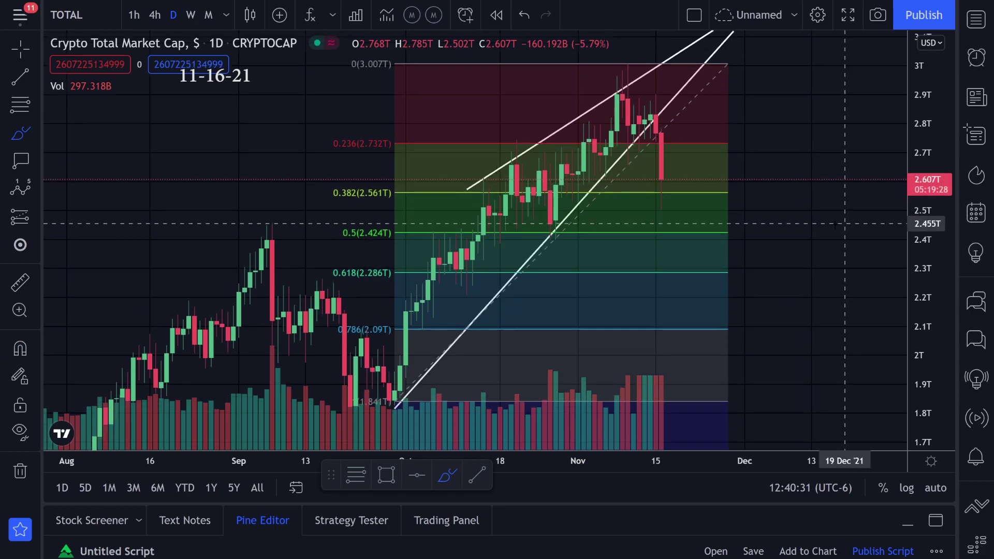
pyautogui.moveTo(121, 98); pyautogui.dragTo(71, 146)
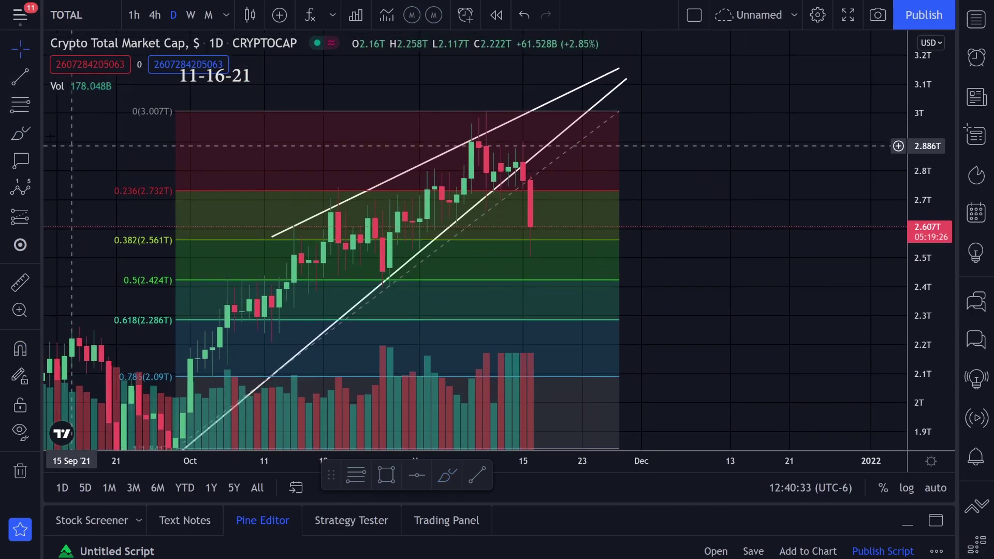
pyautogui.click(36, 133)
pyautogui.moveTo(487, 131); pyautogui.dragTo(467, 139)
pyautogui.click(21, 133)
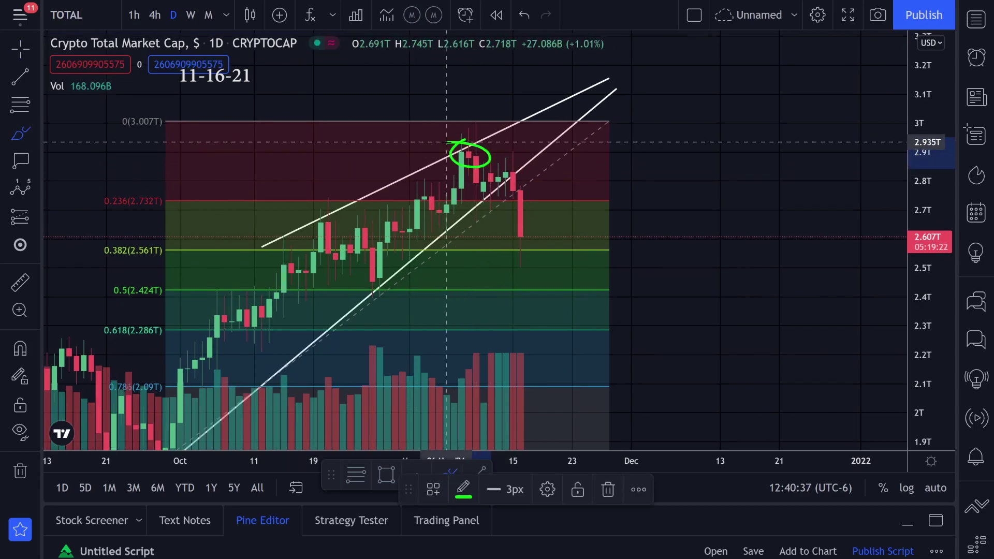
pyautogui.hotkey('ctrl', 'z')
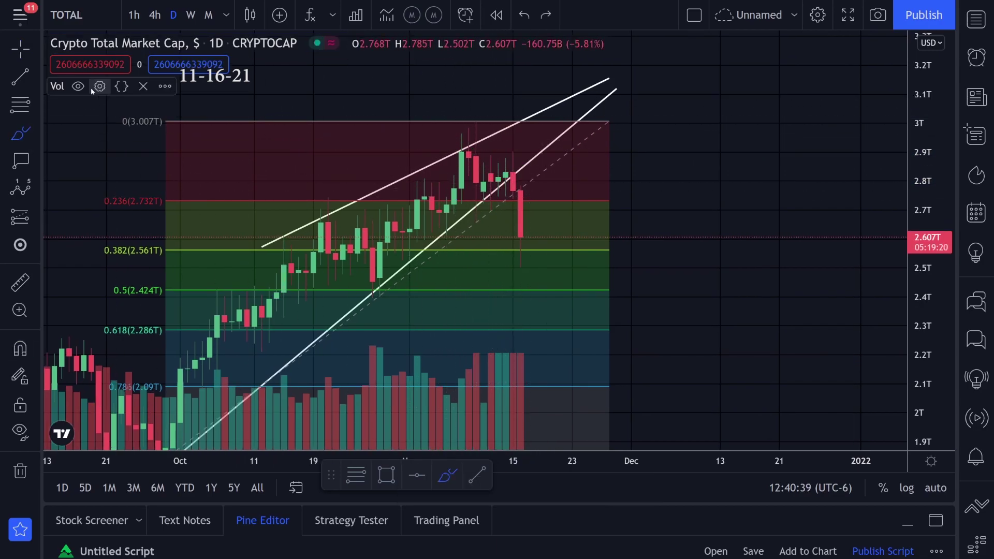
# Step: Draw a descending trend line from the November peak past the mid-November highs to about 2.6T in early December
pyautogui.click(20, 76)
pyautogui.moveTo(469, 148); pyautogui.dragTo(638, 238)
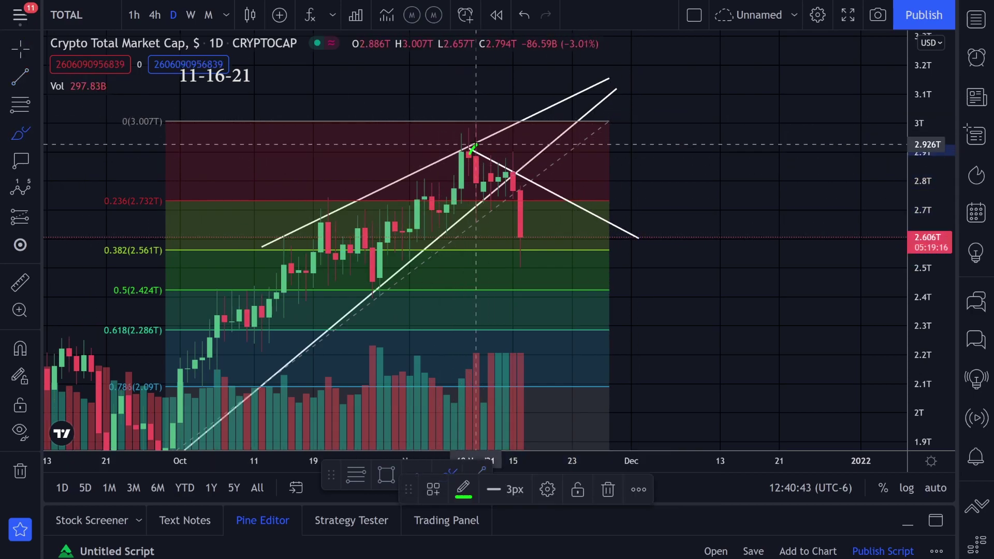
# Step: Sketch a stepped decline along the descending trend line and possible breakouts above it with the brush, undoing the strokes
pyautogui.moveTo(472, 150); pyautogui.dragTo(582, 221)
pyautogui.moveTo(610, 256); pyautogui.dragTo(666, 155)
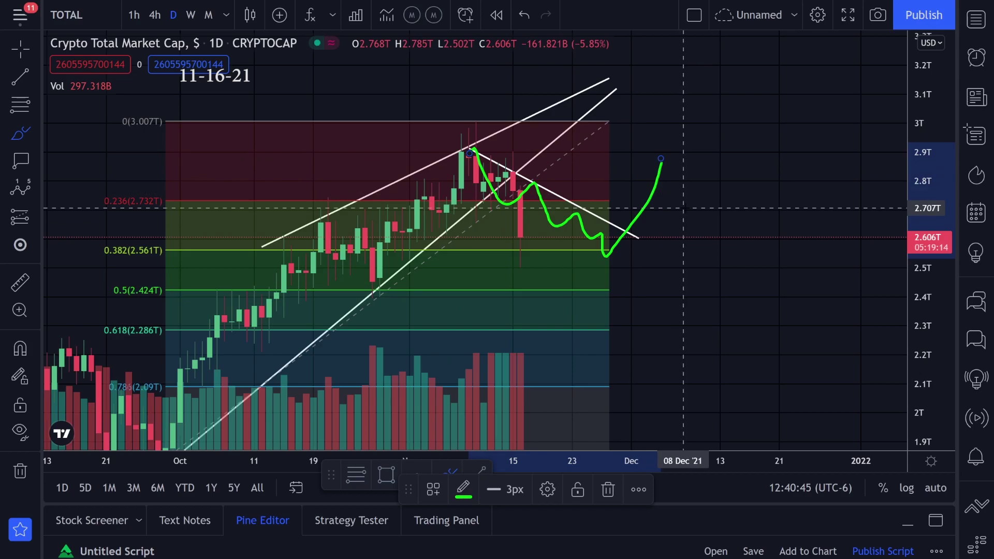
pyautogui.hotkey('ctrl', 'z')
pyautogui.scroll(-2, 629, 211)
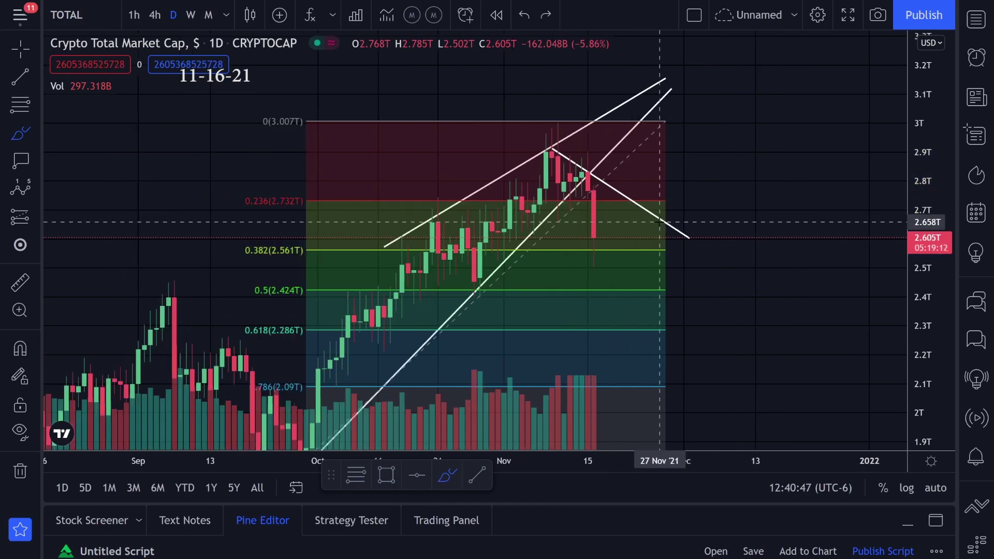
pyautogui.moveTo(643, 257); pyautogui.dragTo(741, 147)
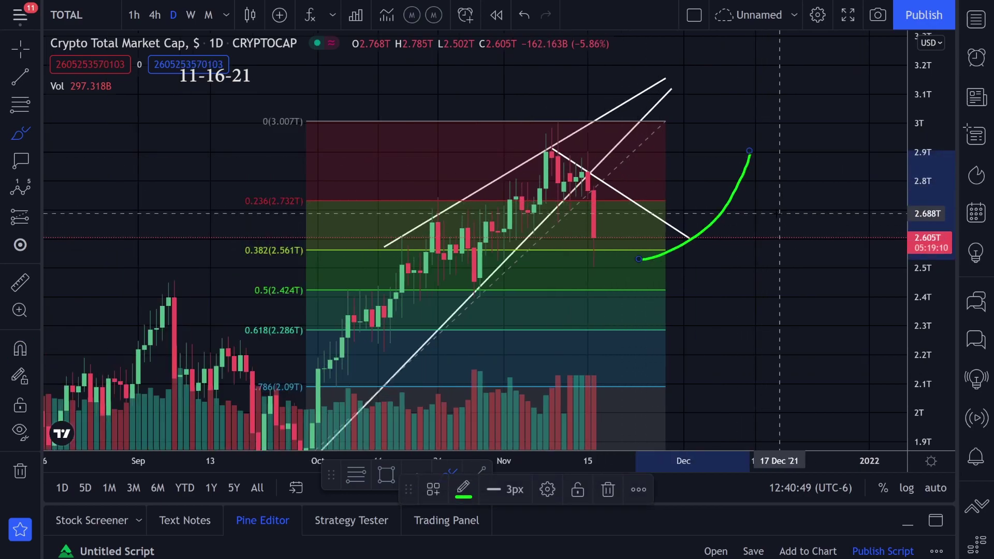
pyautogui.hotkey('ctrl', 'z')
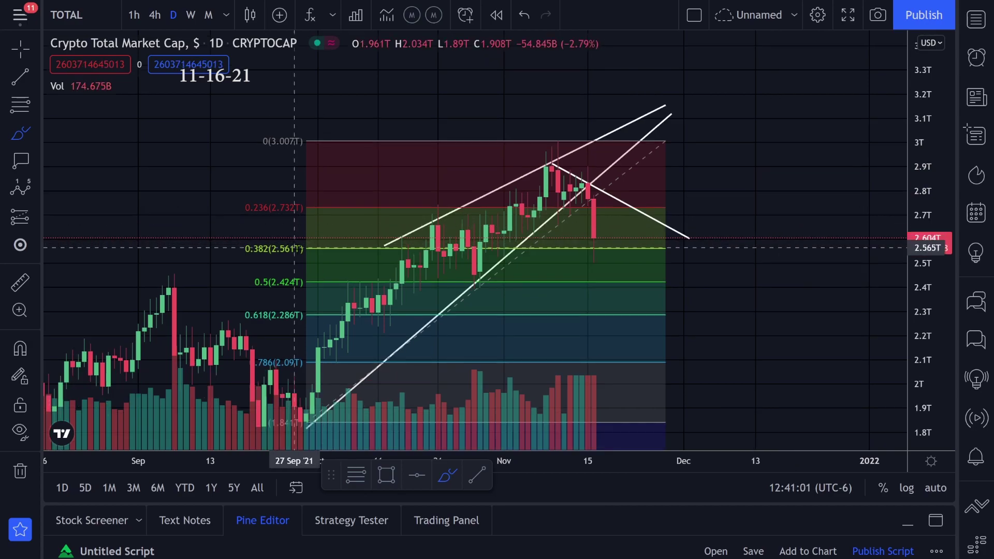
# Step: Mark the 0.382 and 0.5 Fibonacci levels with short brush strokes and undo both
pyautogui.moveTo(307, 247); pyautogui.dragTo(396, 250)
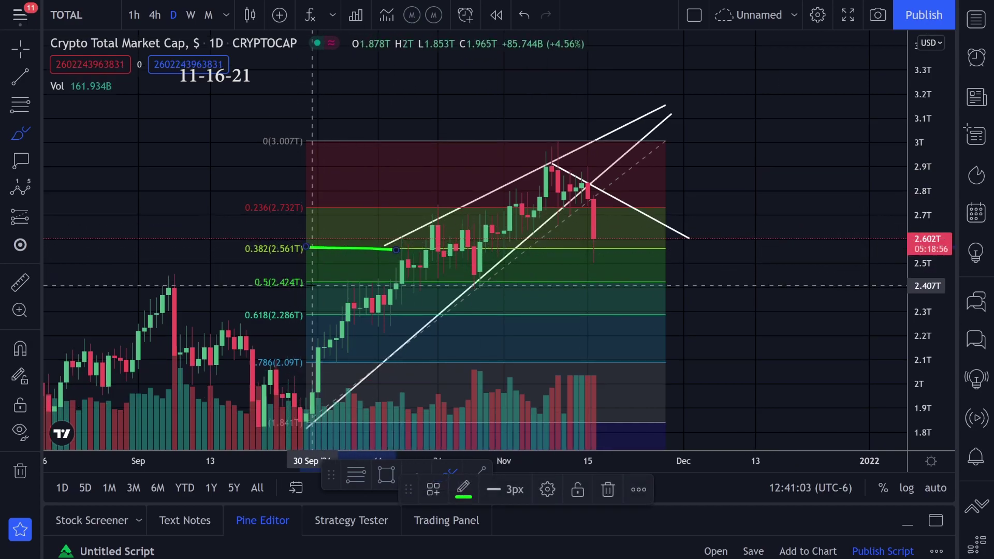
pyautogui.moveTo(312, 286); pyautogui.dragTo(430, 290)
pyautogui.hotkey('ctrl', 'z')
pyautogui.hotkey('ctrl', 'z')
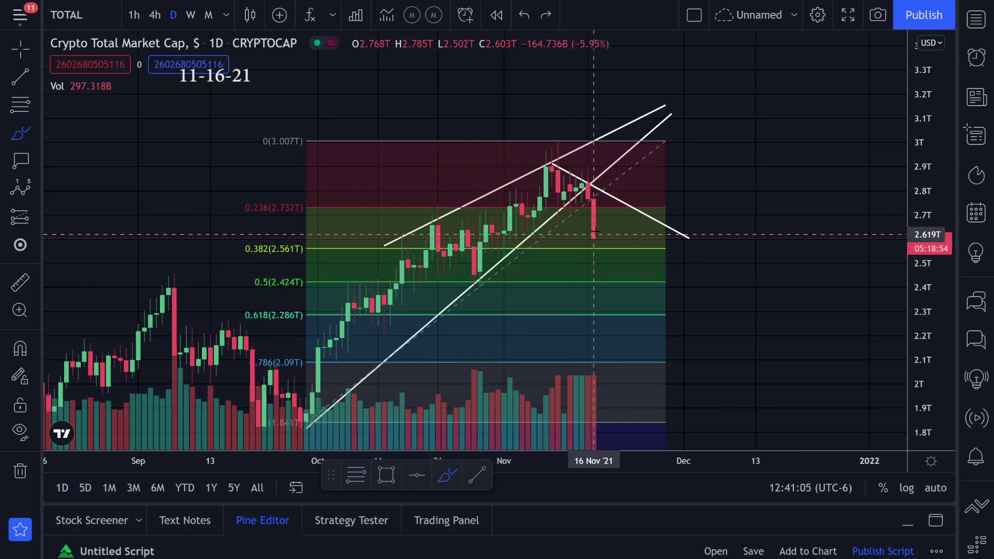
# Step: Sketch sideways movement above the 0.382 level, undo it, and brush a V-shaped rebound up to the descending trend line
pyautogui.moveTo(593, 234); pyautogui.dragTo(599, 250)
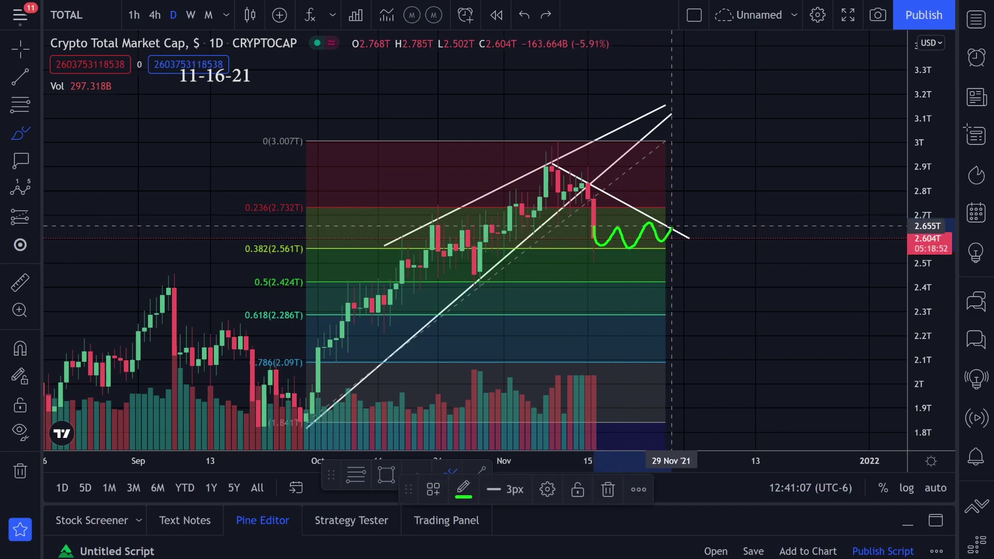
pyautogui.hotkey('ctrl', 'z')
pyautogui.moveTo(588, 201); pyautogui.dragTo(623, 199)
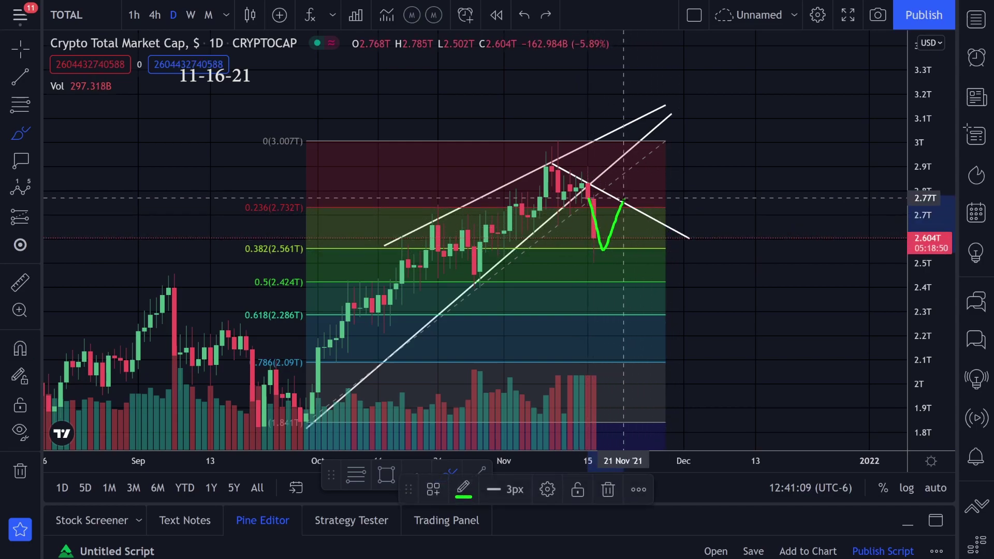
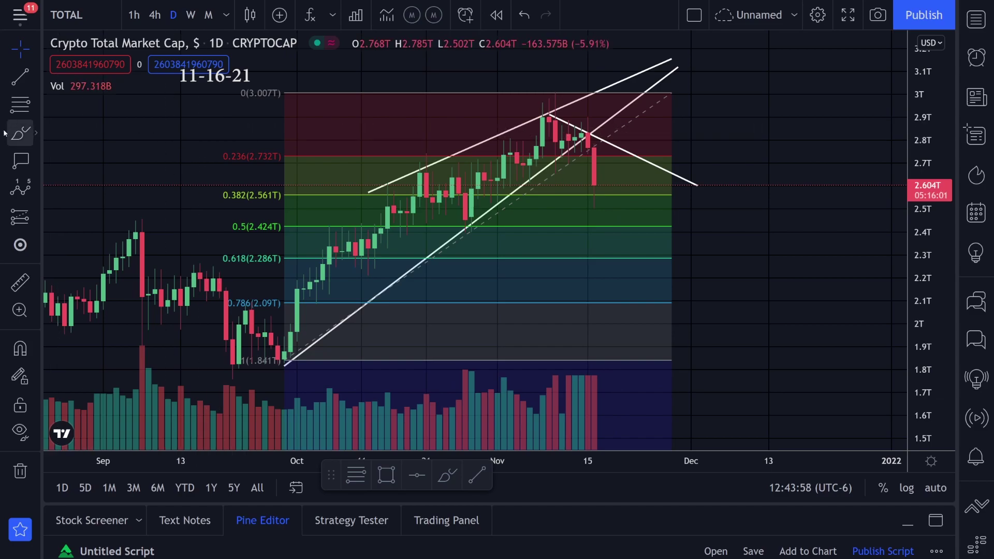
# Step: Trace the rise from mid-October to mid-November with the brush, undo it, and try short strokes on the early-November candles
pyautogui.moveTo(387, 212)
pyautogui.mouseDown()
pyautogui.moveTo(498, 154)
pyautogui.moveTo(593, 143)
pyautogui.mouseUp()
pyautogui.hotkey('ctrl', 'z')
pyautogui.moveTo(485, 164); pyautogui.dragTo(491, 194)
pyautogui.moveTo(511, 143)
pyautogui.mouseDown()
pyautogui.moveTo(510, 169)
pyautogui.moveTo(549, 130)
pyautogui.mouseUp()
pyautogui.hotkey('ctrl', 'z')
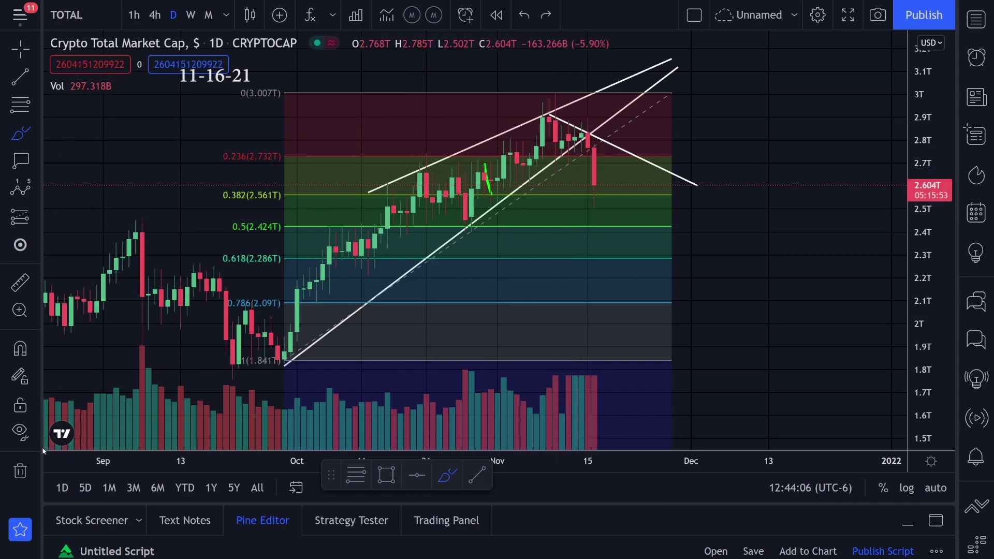
# Step: Remove all drawings from the chart, then circle the October-to-November rally and trace its swings with the brush, undoing strokes
pyautogui.click(20, 470)
pyautogui.moveTo(306, 266)
pyautogui.mouseDown()
pyautogui.moveTo(366, 200)
pyautogui.moveTo(592, 104)
pyautogui.moveTo(445, 261)
pyautogui.moveTo(304, 228)
pyautogui.moveTo(616, 96)
pyautogui.mouseUp()
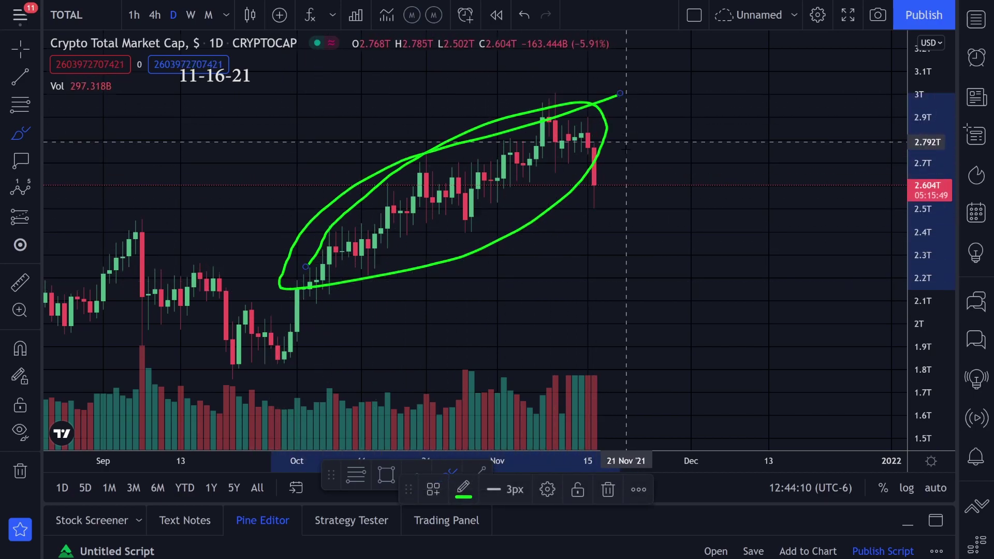
pyautogui.hotkey('ctrl', 'z')
pyautogui.moveTo(437, 175)
pyautogui.mouseDown()
pyautogui.moveTo(433, 223)
pyautogui.moveTo(484, 208)
pyautogui.mouseUp()
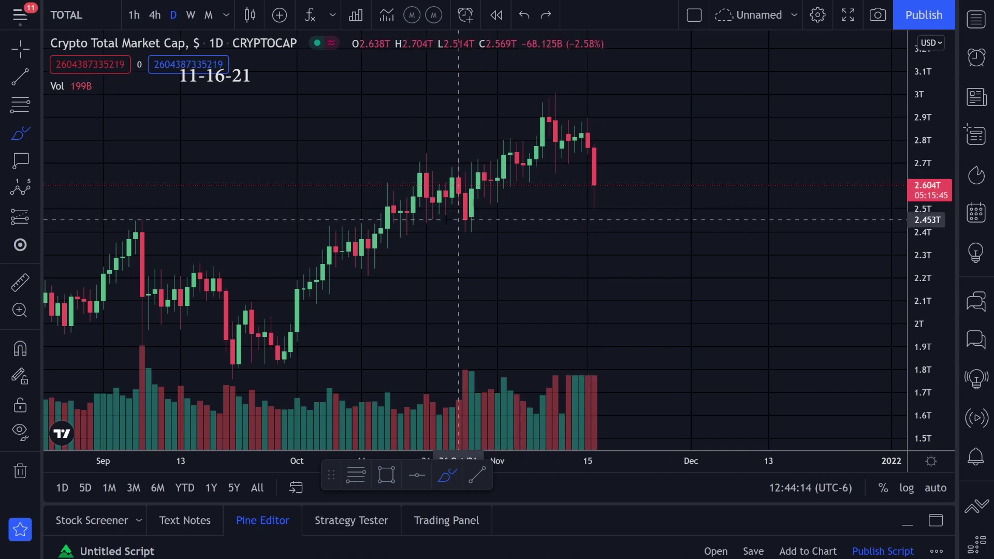
pyautogui.moveTo(386, 217); pyautogui.dragTo(445, 202)
pyautogui.moveTo(510, 160)
pyautogui.mouseDown()
pyautogui.moveTo(588, 138)
pyautogui.moveTo(259, 330)
pyautogui.mouseUp()
pyautogui.hotkey('ctrl', 'z')
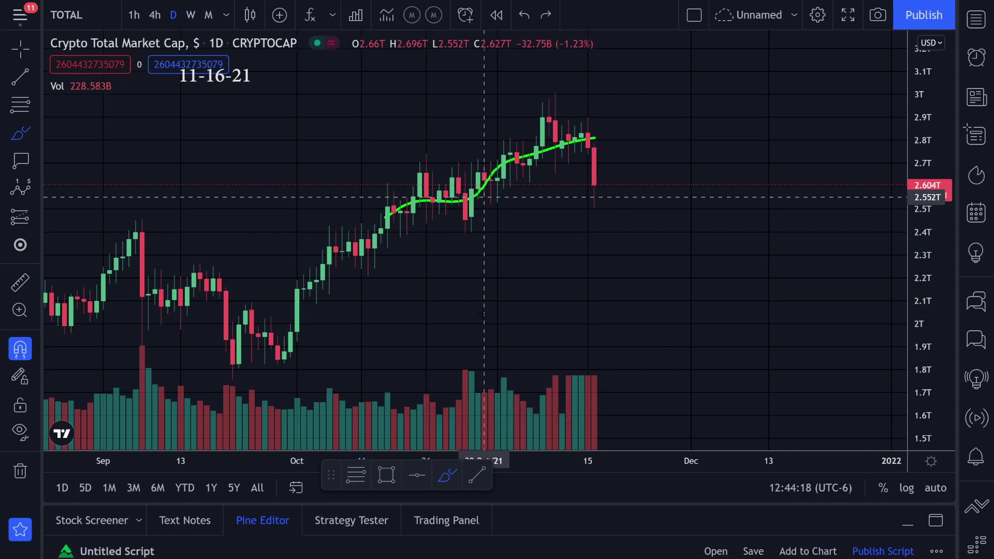
# Step: Restore the removed drawings, circle the mid-November candles and mark the latest drop with the brush, and undo the brush strokes
pyautogui.moveTo(539, 149)
pyautogui.mouseDown()
pyautogui.moveTo(587, 128)
pyautogui.moveTo(600, 200)
pyautogui.mouseUp()
pyautogui.hotkey('ctrl', 'z')
pyautogui.hotkey('ctrl', 'z')
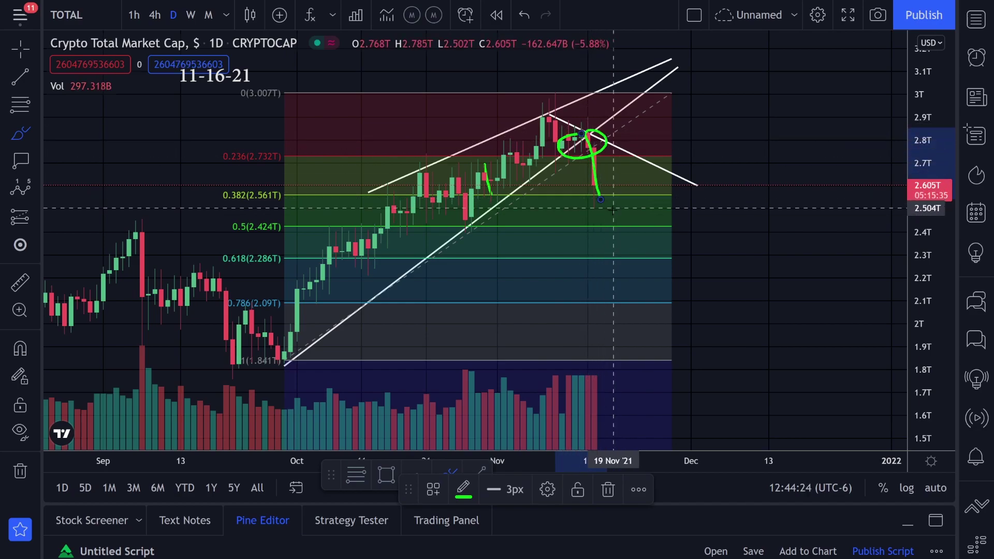
pyautogui.hotkey('ctrl', 'z')
pyautogui.hotkey('ctrl', 'z')
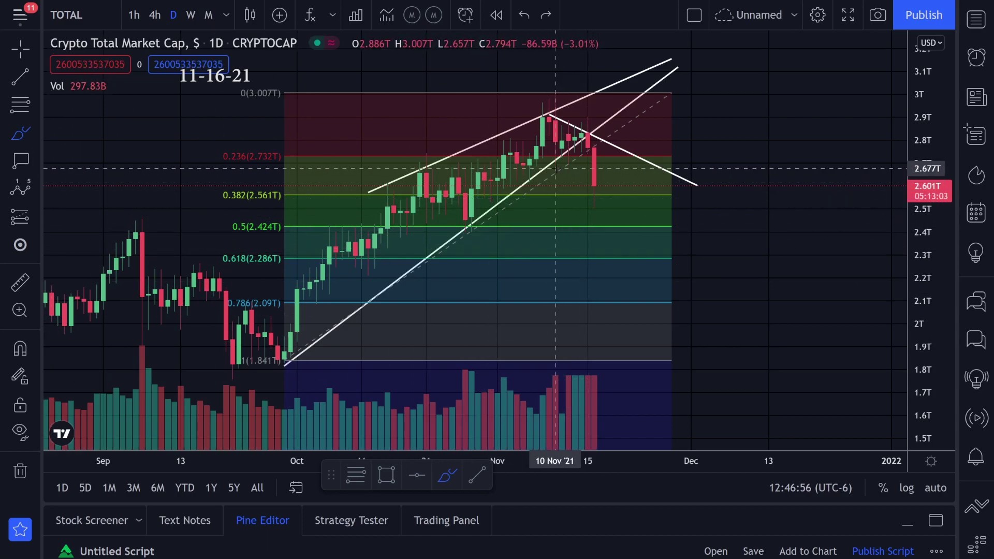
# Step: Circle the mid-November candle at the rising trend line, sketch a possible bounce upward from it, and undo both brush marks
pyautogui.moveTo(587, 135); pyautogui.dragTo(581, 148)
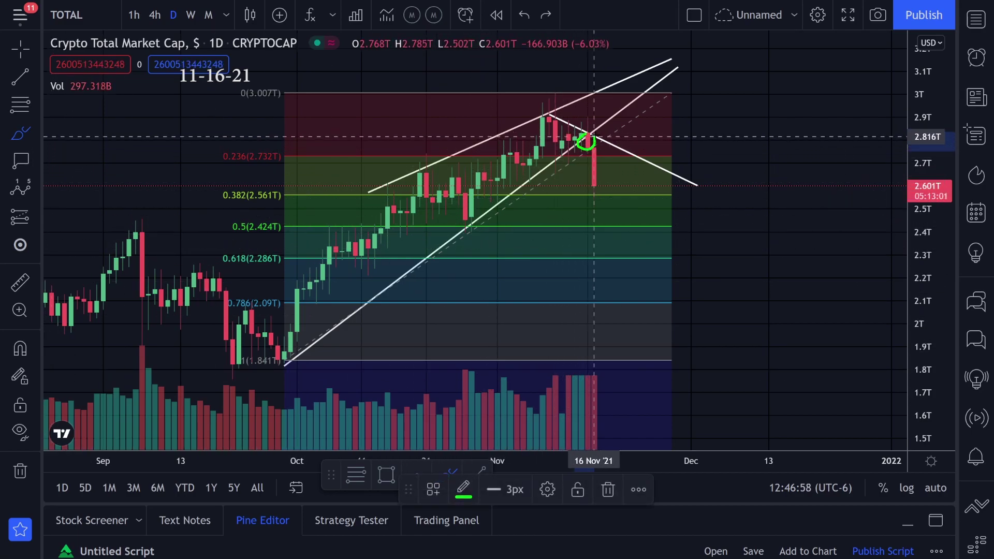
pyautogui.hotkey('ctrl', 'z')
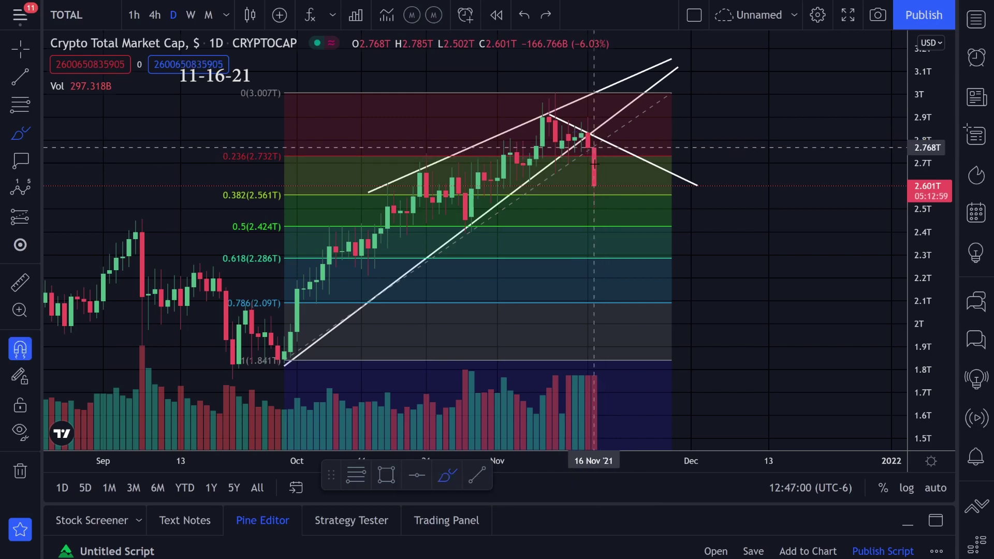
pyautogui.moveTo(601, 140)
pyautogui.mouseDown()
pyautogui.moveTo(581, 176)
pyautogui.moveTo(604, 105)
pyautogui.mouseUp()
pyautogui.hotkey('ctrl', 'z')
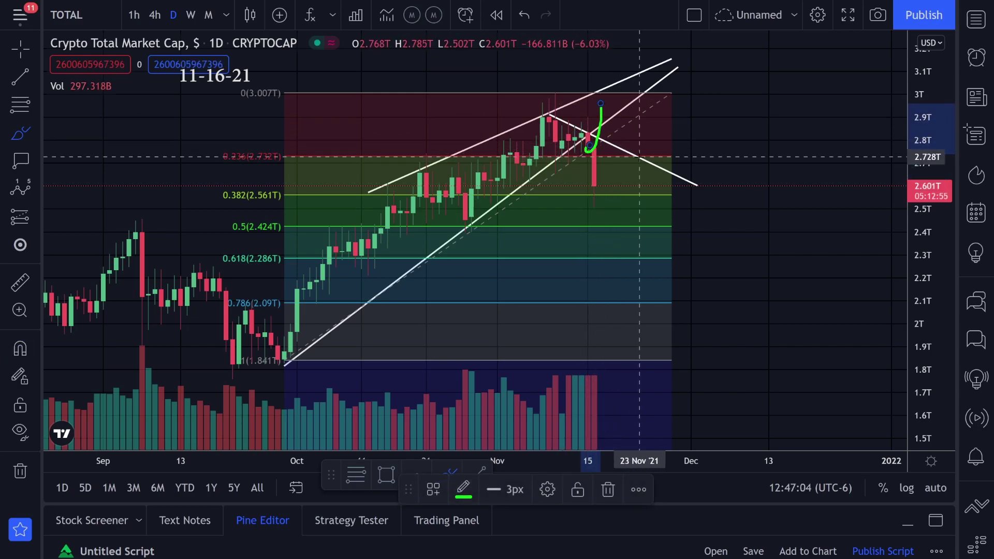
pyautogui.hotkey('ctrl', 'z')
# Step: Circle the late-October low, mark its rebound and trace the rise along the lower trend line with the brush, undoing each mark
pyautogui.moveTo(483, 199)
pyautogui.mouseDown()
pyautogui.moveTo(471, 192)
pyautogui.moveTo(479, 184)
pyautogui.mouseUp()
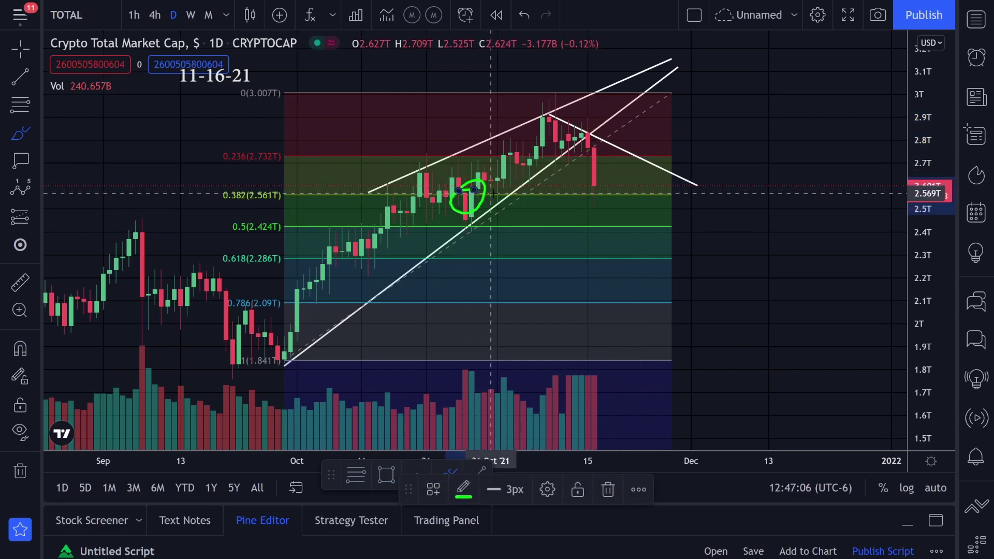
pyautogui.hotkey('ctrl', 'z')
pyautogui.moveTo(308, 293)
pyautogui.mouseDown()
pyautogui.moveTo(476, 211)
pyautogui.moveTo(505, 178)
pyautogui.moveTo(465, 221)
pyautogui.mouseUp()
pyautogui.hotkey('ctrl', 'z')
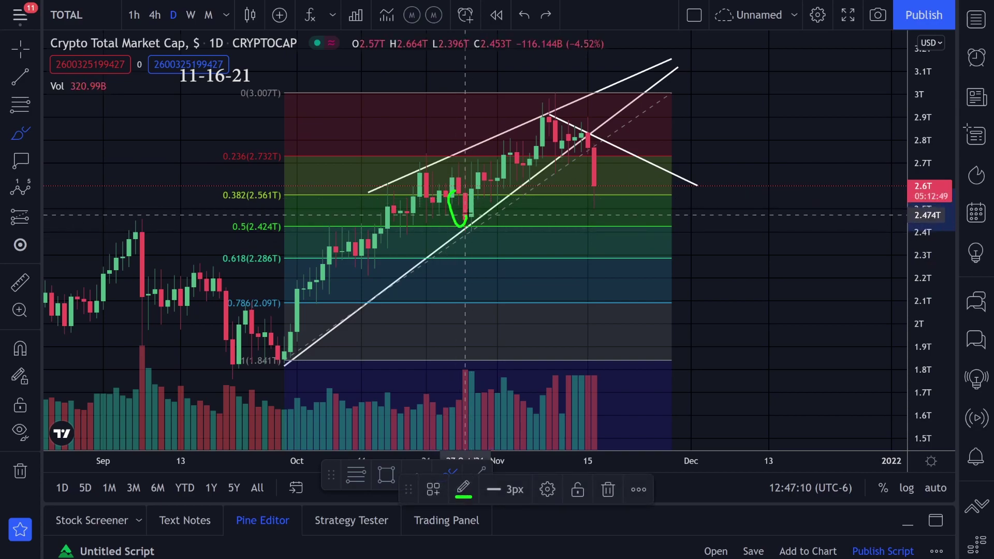
pyautogui.hotkey('ctrl', 'z')
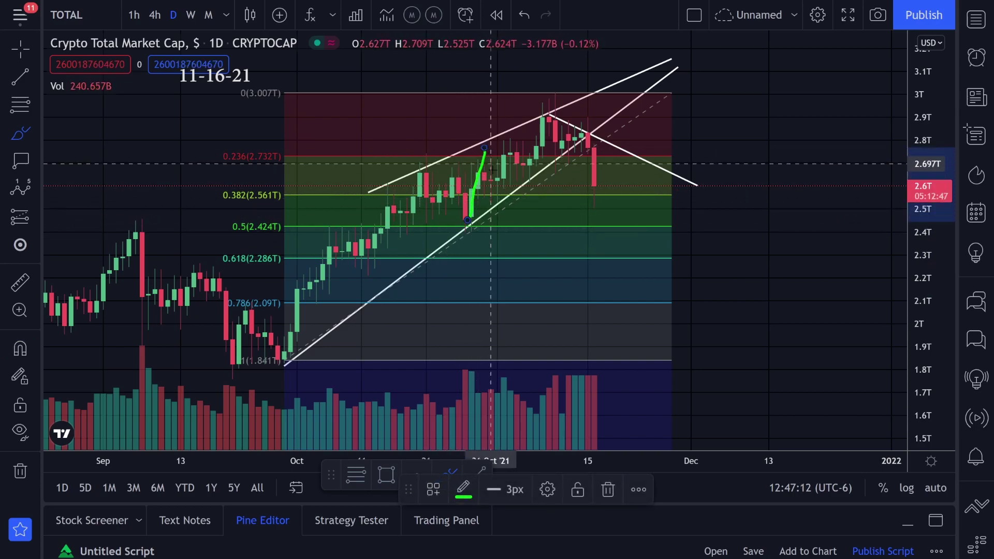
pyautogui.moveTo(285, 355)
pyautogui.mouseDown()
pyautogui.moveTo(422, 166)
pyautogui.moveTo(581, 138)
pyautogui.mouseUp()
pyautogui.hotkey('ctrl', 'z')
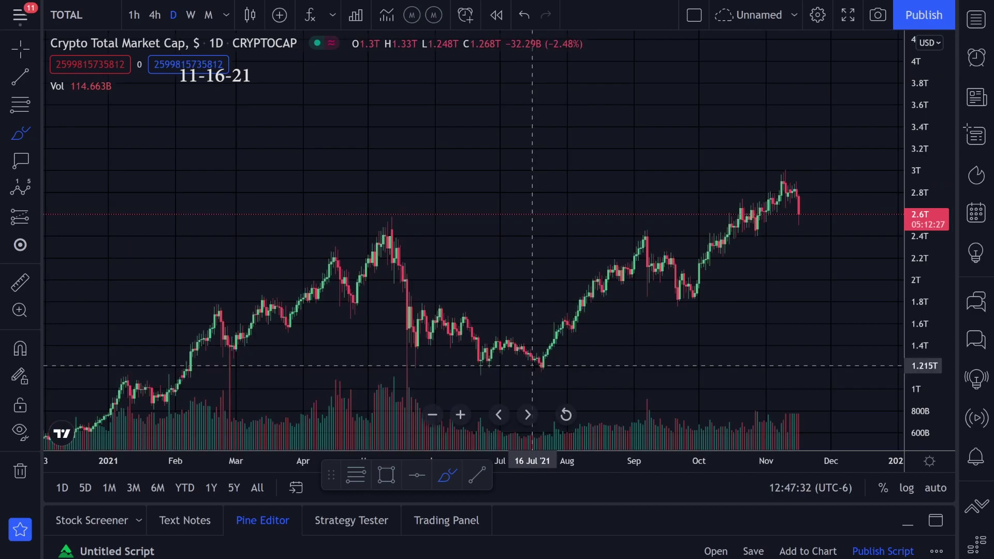
# Step: Circle the July and late-September lows and the September, November and May highs with the brush, and undo the circles
pyautogui.moveTo(550, 357); pyautogui.dragTo(545, 355)
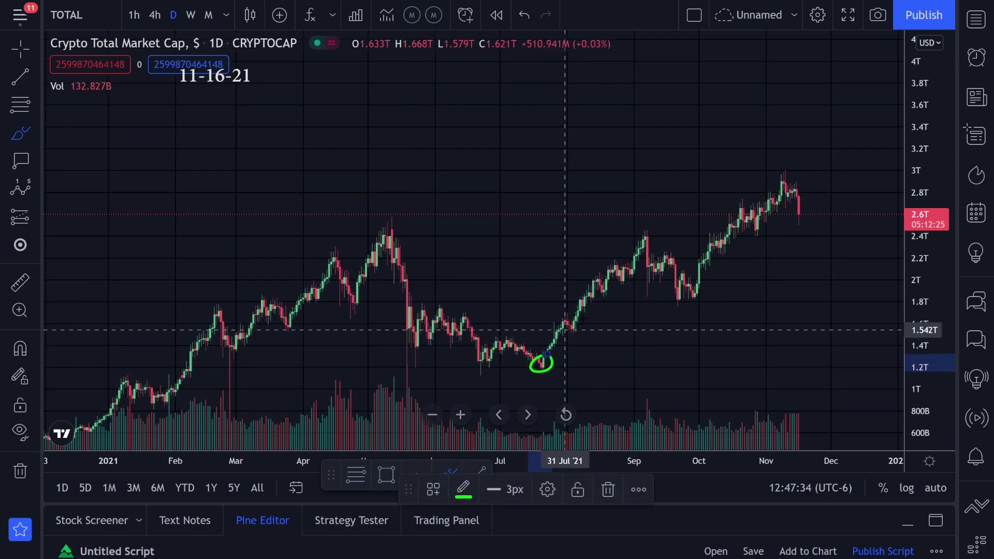
pyautogui.moveTo(711, 273)
pyautogui.mouseDown()
pyautogui.moveTo(707, 301)
pyautogui.moveTo(710, 277)
pyautogui.mouseUp()
pyautogui.moveTo(652, 225)
pyautogui.mouseDown()
pyautogui.moveTo(637, 243)
pyautogui.moveTo(654, 228)
pyautogui.mouseUp()
pyautogui.moveTo(785, 166)
pyautogui.mouseDown()
pyautogui.moveTo(787, 190)
pyautogui.moveTo(787, 166)
pyautogui.mouseUp()
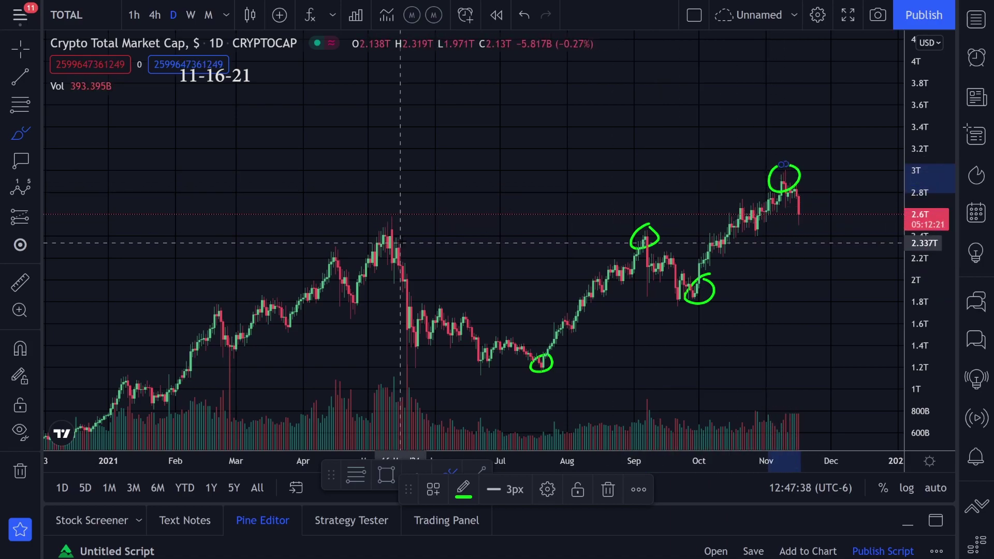
pyautogui.moveTo(413, 204); pyautogui.dragTo(368, 206)
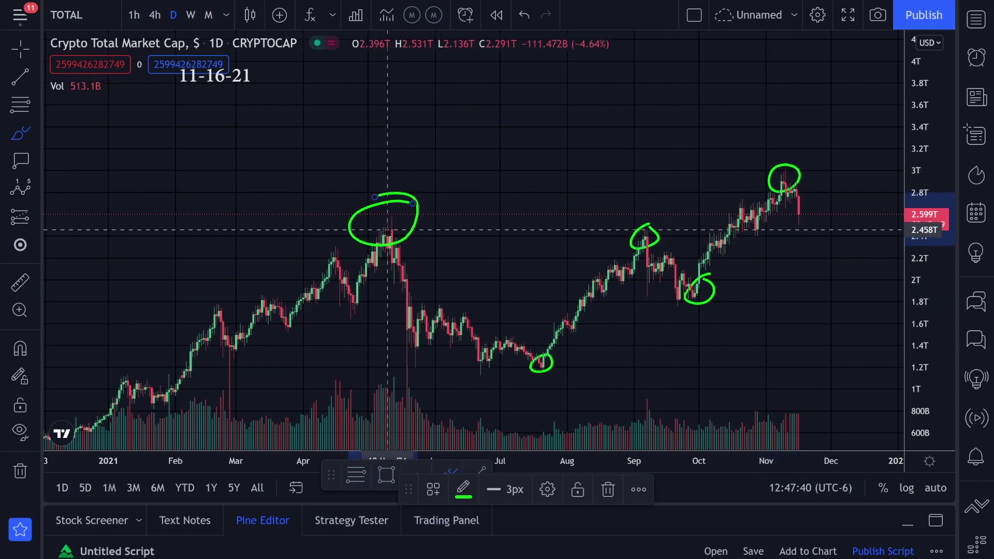
pyautogui.hotkey('ctrl', 'z')
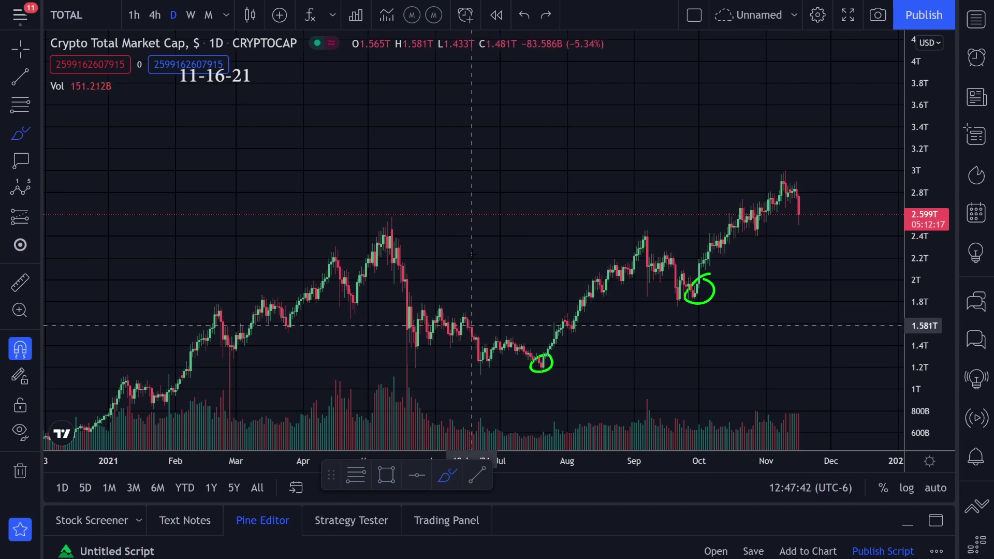
pyautogui.hotkey('ctrl', 'z')
# Step: Draw a trend line from the May high across the September high to late November, and temporarily circle the May and September highs
pyautogui.click(23, 80)
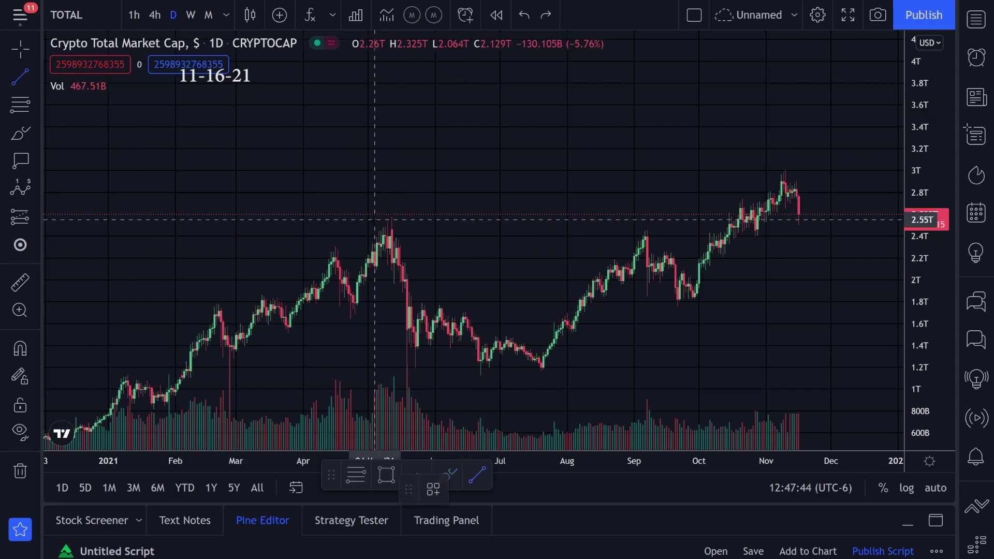
pyautogui.moveTo(377, 226); pyautogui.dragTo(816, 239)
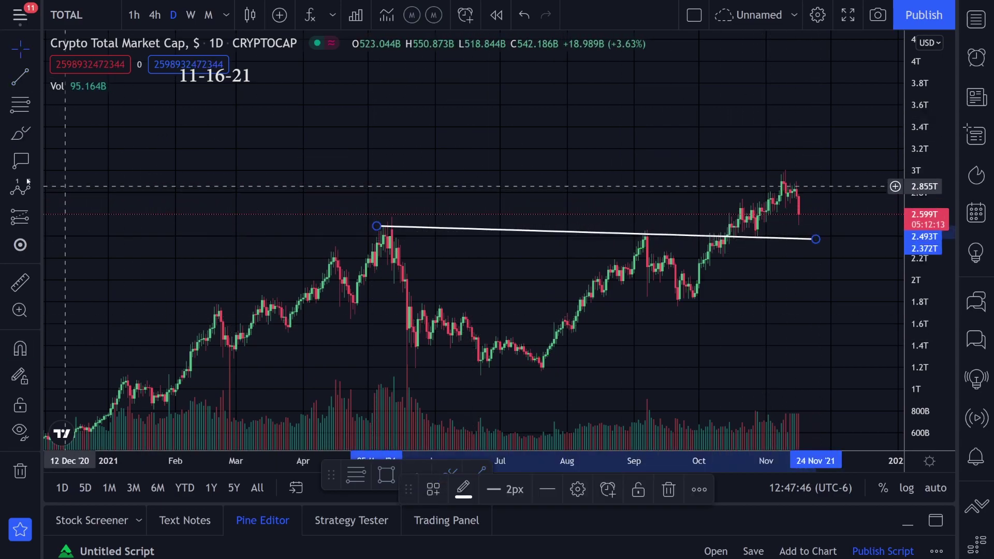
pyautogui.click(20, 133)
pyautogui.moveTo(395, 214); pyautogui.dragTo(429, 238)
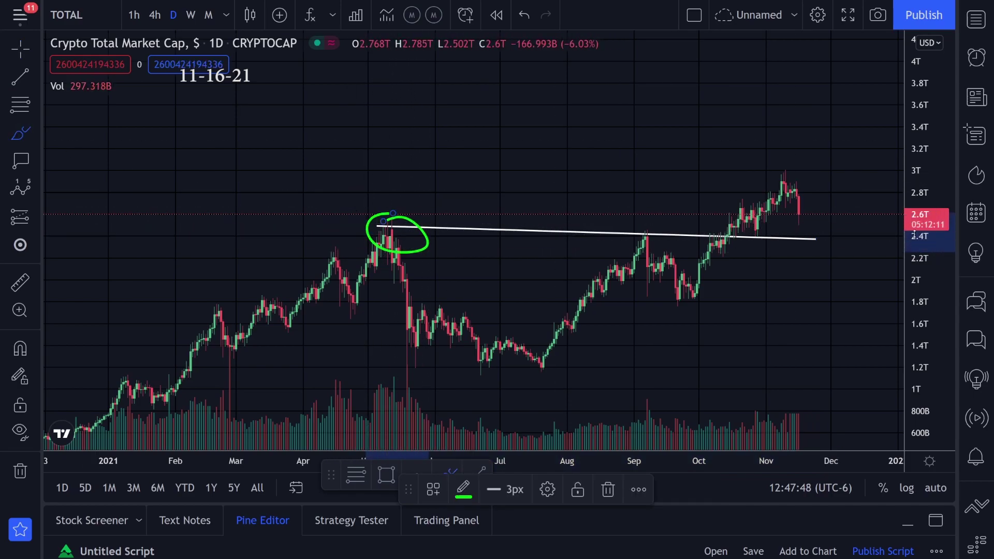
pyautogui.moveTo(673, 228)
pyautogui.mouseDown()
pyautogui.moveTo(627, 227)
pyautogui.moveTo(653, 245)
pyautogui.mouseUp()
pyautogui.hotkey('ctrl', 'z')
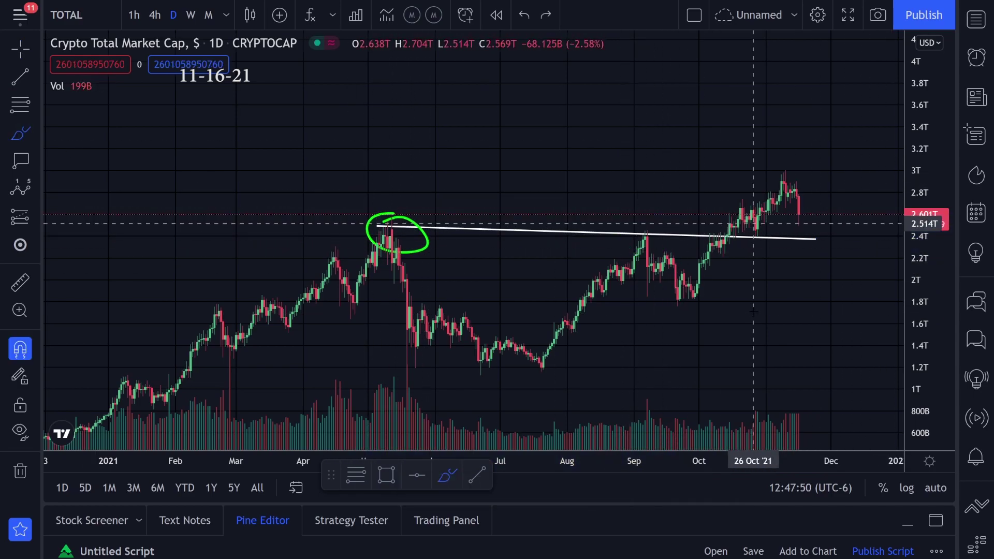
# Step: Sketch the cup-shaped swing from May, a zigzag above the trend line into December and a steep rise, and undo the brush strokes
pyautogui.click(23, 134)
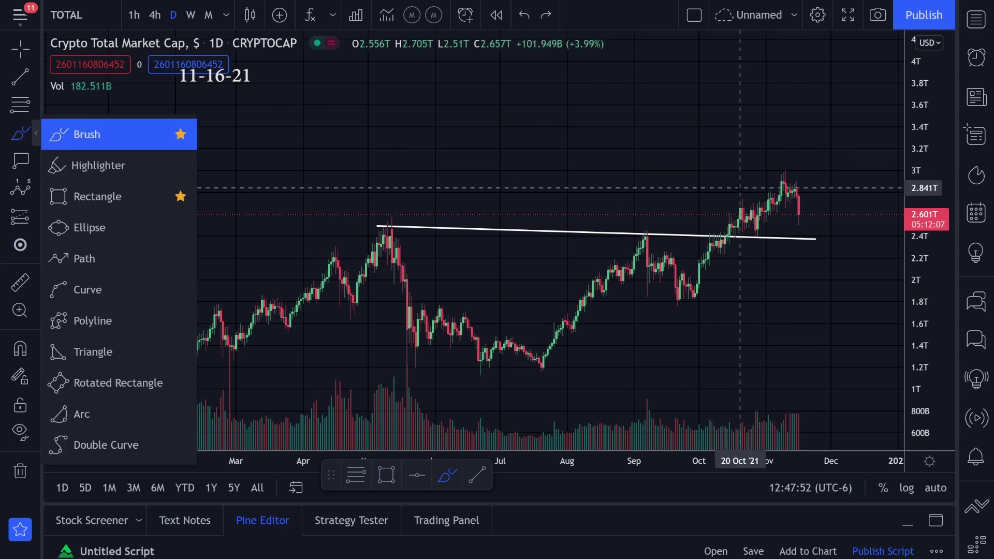
pyautogui.click(88, 134)
pyautogui.moveTo(357, 282)
pyautogui.mouseDown()
pyautogui.moveTo(389, 225)
pyautogui.moveTo(705, 254)
pyautogui.moveTo(757, 160)
pyautogui.moveTo(873, 190)
pyautogui.mouseUp()
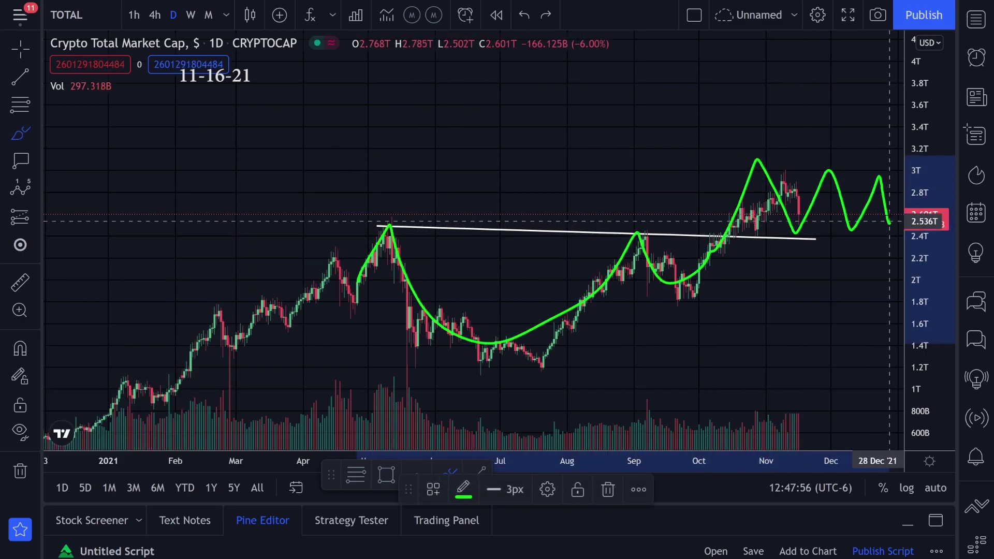
pyautogui.moveTo(889, 226); pyautogui.dragTo(901, 45)
pyautogui.moveTo(653, 231); pyautogui.dragTo(808, 239)
pyautogui.hotkey('ctrl', 'z')
pyautogui.hotkey('ctrl', 'z')
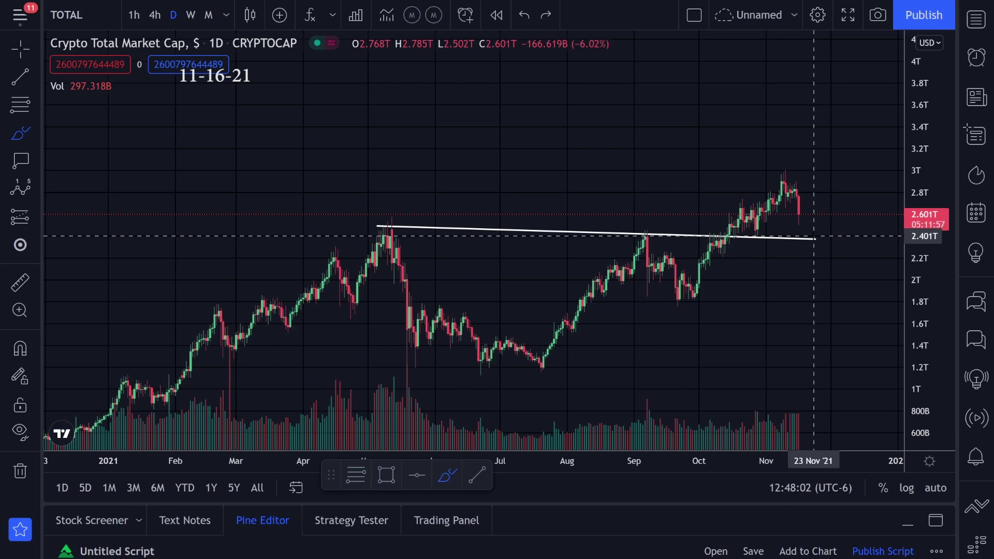
pyautogui.hotkey('ctrl', 'y')
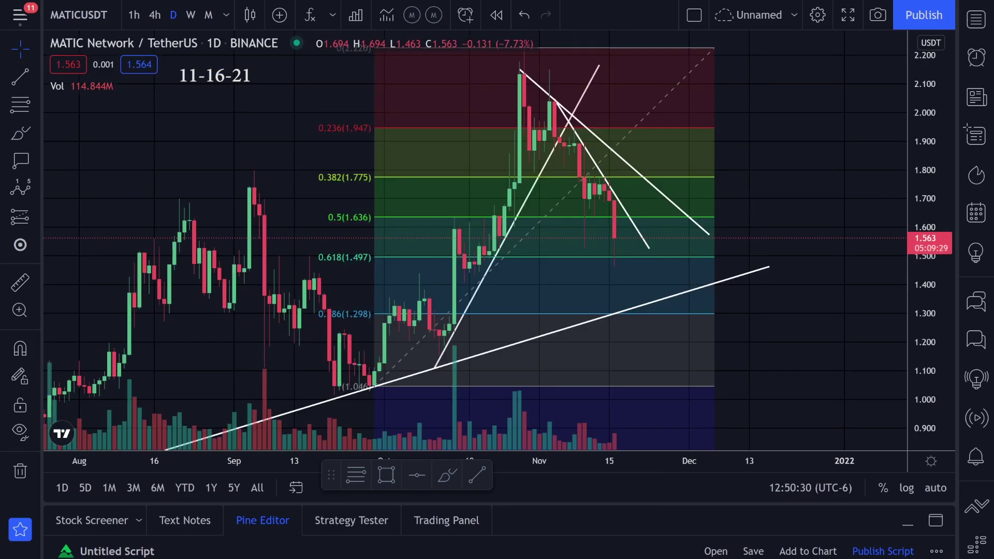
# Step: Mark the 0.618 and 0.786 Fibonacci levels on the MATICUSDT chart, sketch a possible move into December, and undo the brush marks
pyautogui.click(21, 133)
pyautogui.moveTo(554, 257); pyautogui.dragTo(658, 259)
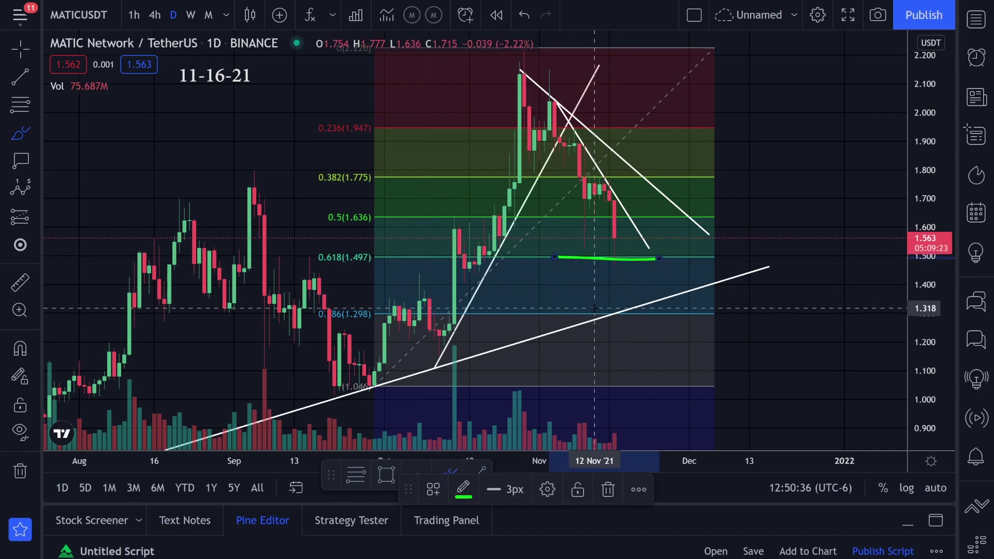
pyautogui.moveTo(506, 314); pyautogui.dragTo(619, 310)
pyautogui.hotkey('ctrl', 'z')
pyautogui.hotkey('ctrl', 'z')
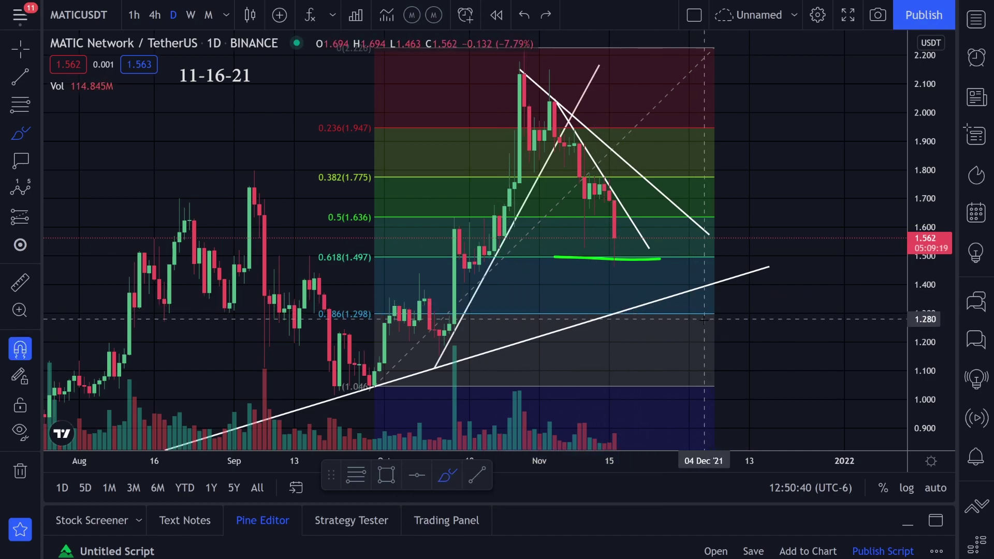
pyautogui.moveTo(609, 192)
pyautogui.mouseDown()
pyautogui.moveTo(615, 255)
pyautogui.moveTo(644, 263)
pyautogui.moveTo(705, 176)
pyautogui.mouseUp()
pyautogui.hotkey('ctrl', 'z')
# Step: Trace the decline from the late-October high to the 0.618 level, brush the upper descending line and a possible rise, and undo those last two
pyautogui.hscroll(-3, 627, 223)
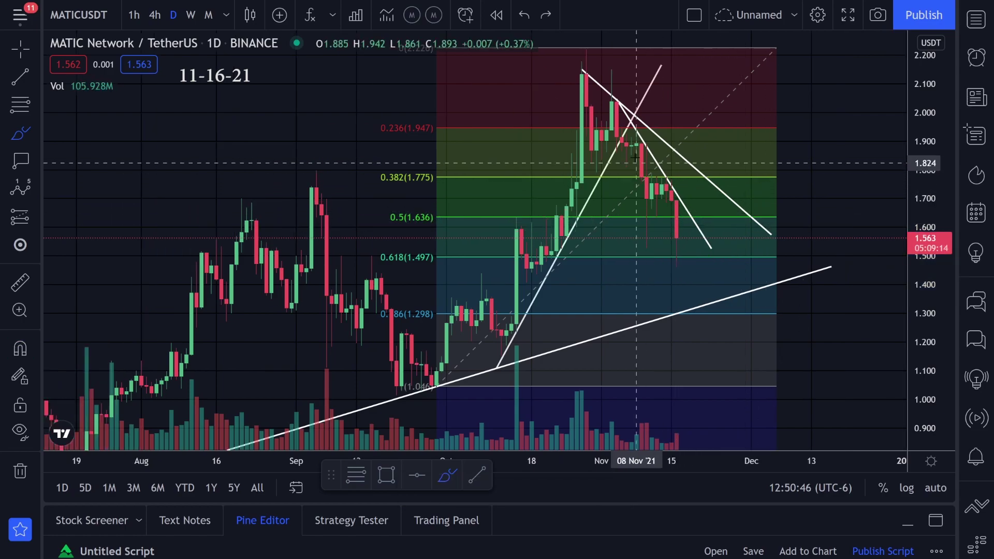
pyautogui.moveTo(581, 73); pyautogui.dragTo(701, 255)
pyautogui.moveTo(631, 96); pyautogui.dragTo(787, 234)
pyautogui.moveTo(641, 213); pyautogui.dragTo(831, 76)
pyautogui.hotkey('ctrl', 'z')
pyautogui.hotkey('ctrl', 'z')
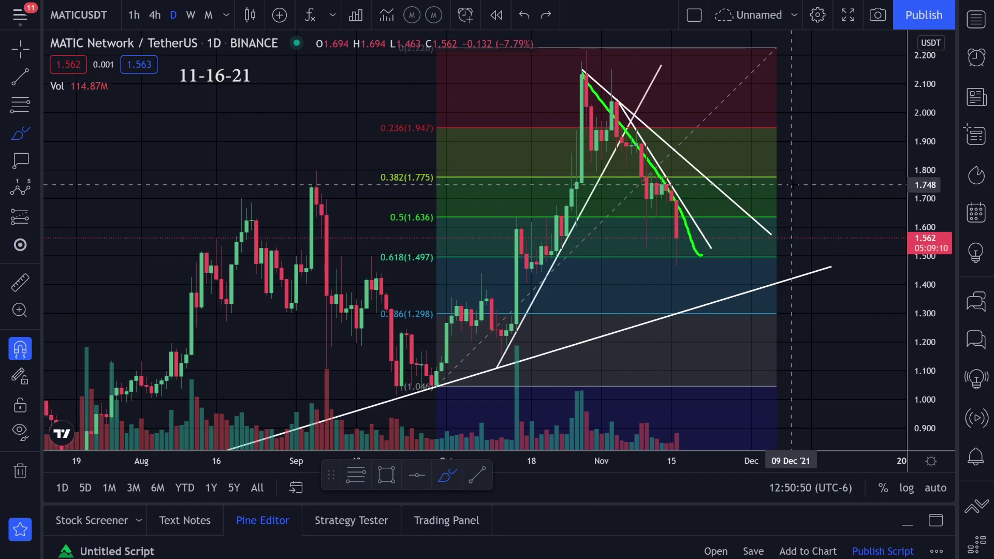